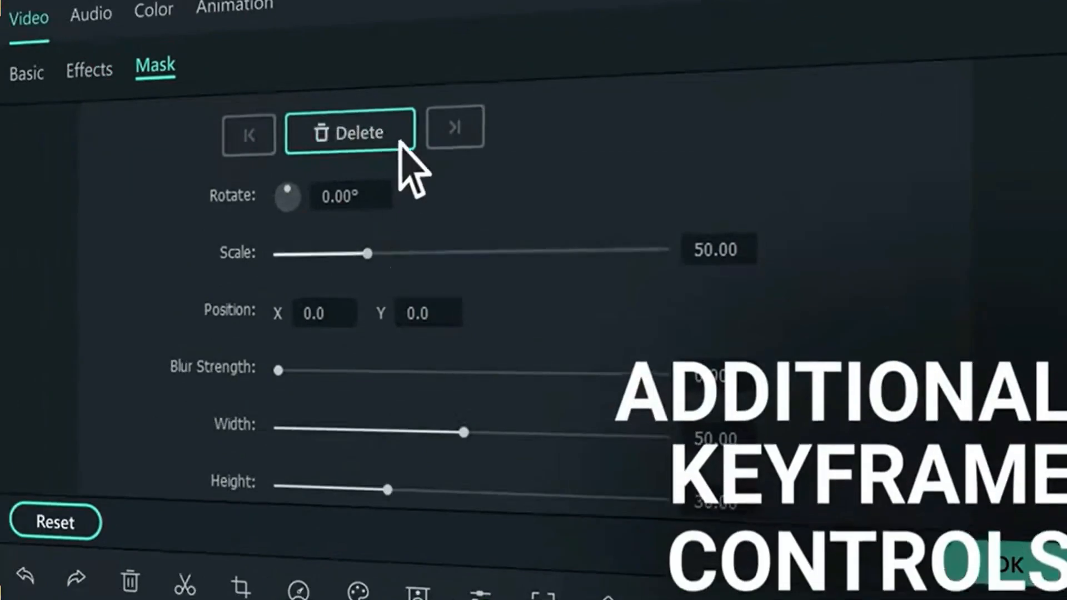
pyautogui.moveTo(367, 254); pyautogui.dragTo(414, 253)
pyautogui.moveTo(525, 251); pyautogui.dragTo(535, 250)
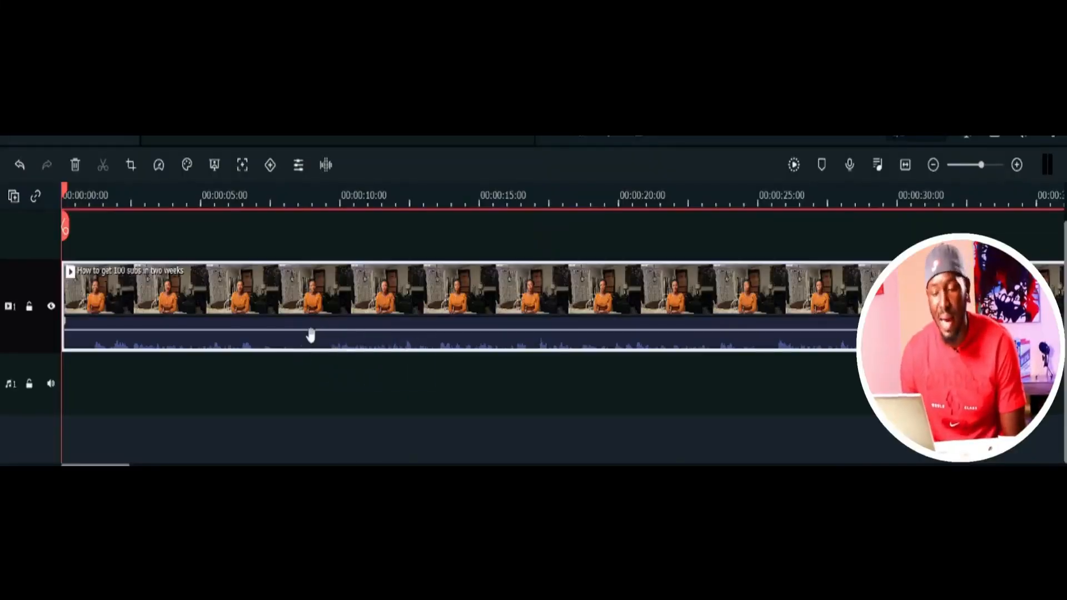
# - Try raising the timeline clip's volume to about 8.63 dB, lower it slightly, and undo the volume change
pyautogui.moveTo(238, 330)
pyautogui.moveTo(238, 331)
pyautogui.mouseDown()
pyautogui.moveTo(241, 344)
pyautogui.moveTo(242, 328)
pyautogui.mouseUp()
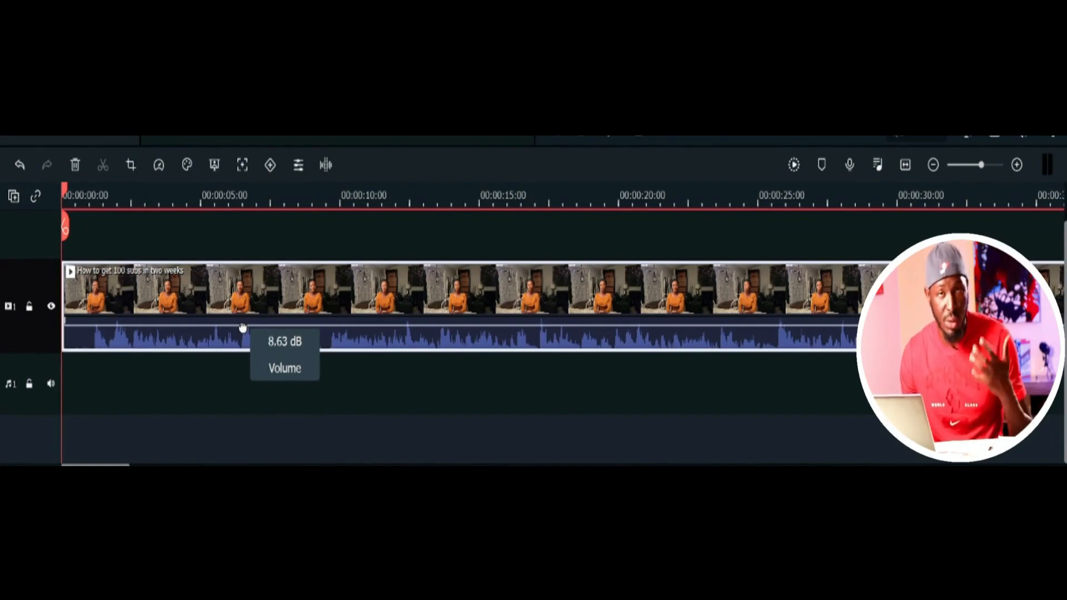
pyautogui.moveTo(243, 327); pyautogui.dragTo(242, 330)
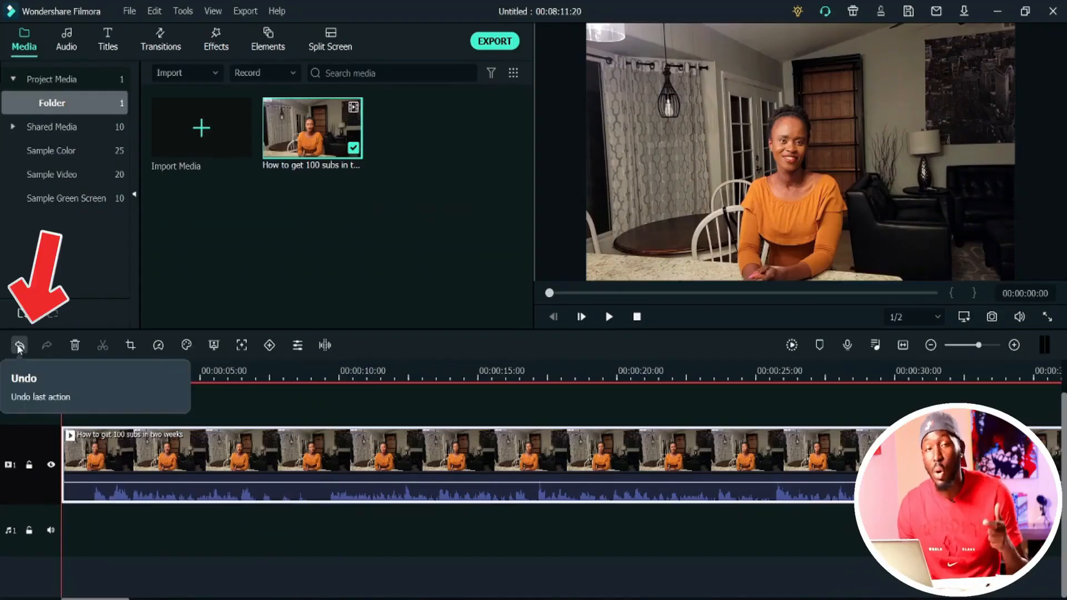
pyautogui.click(18, 346)
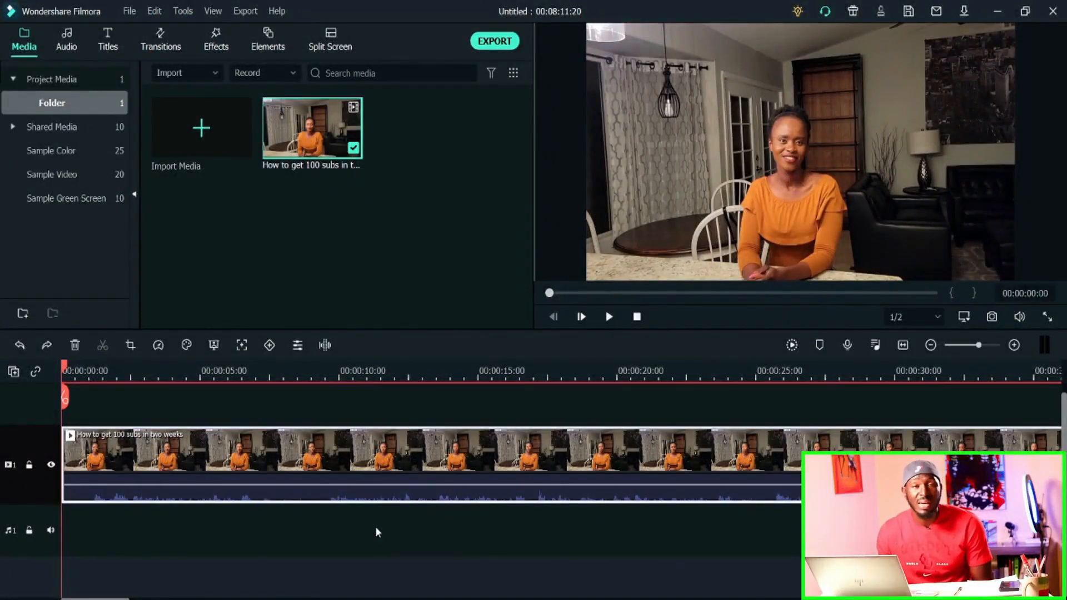
# - Adjust the timeline clip's color tone to contrast 45, saturation 45 and brightness 5, and apply it
pyautogui.doubleClick(402, 462)
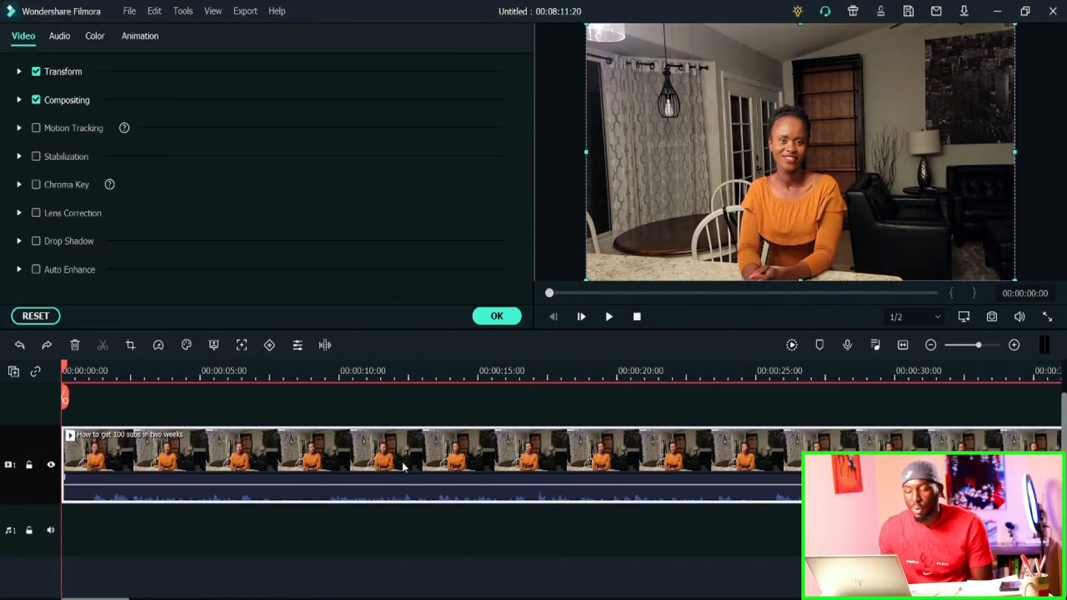
pyautogui.click(95, 37)
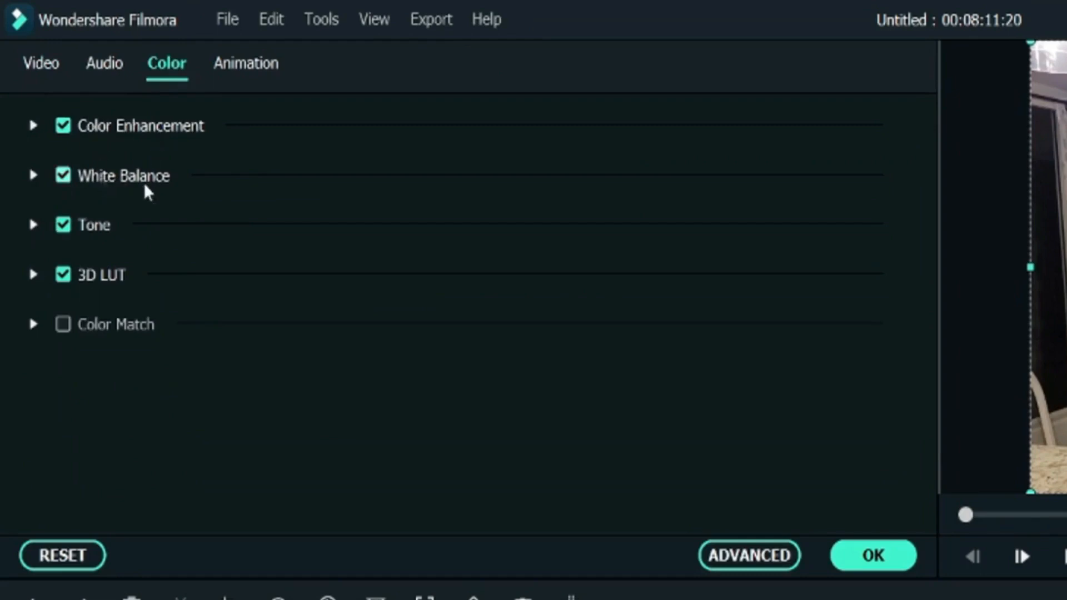
pyautogui.click(34, 225)
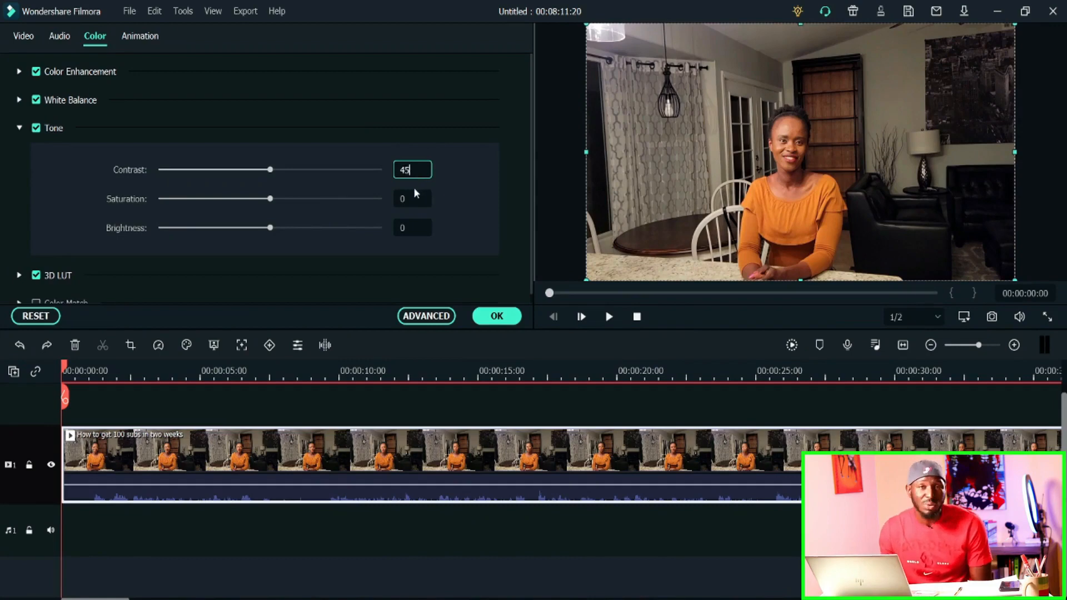
pyautogui.click(402, 198)
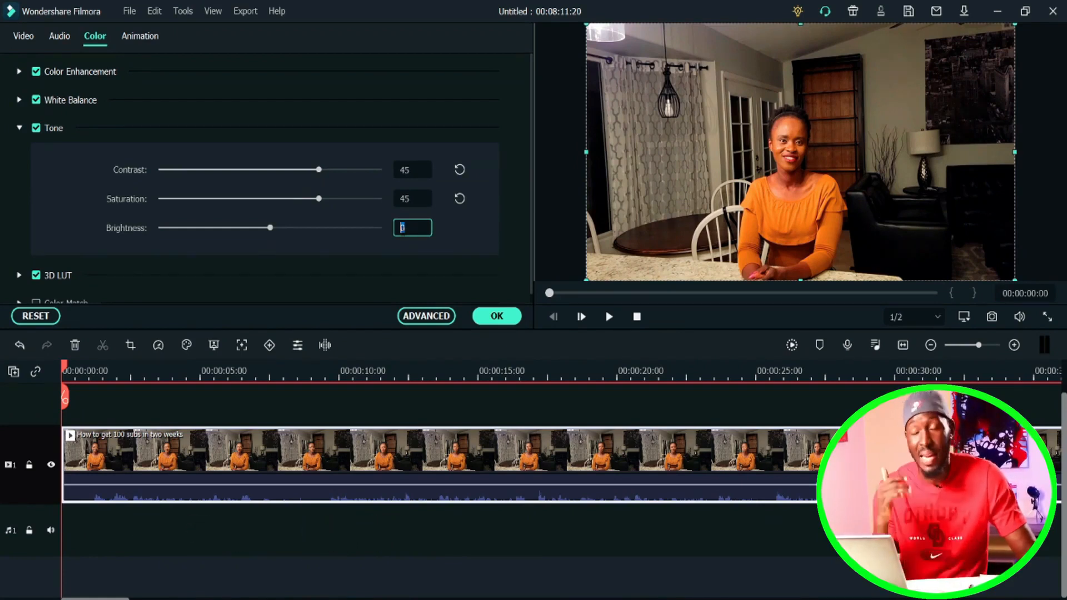
pyautogui.write('5')
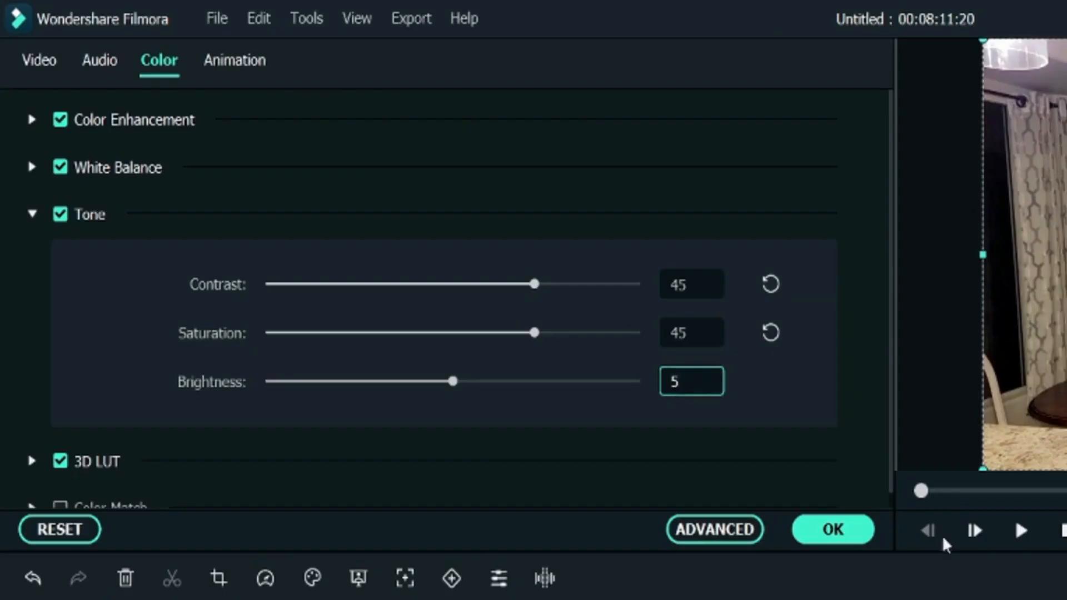
pyautogui.click(833, 529)
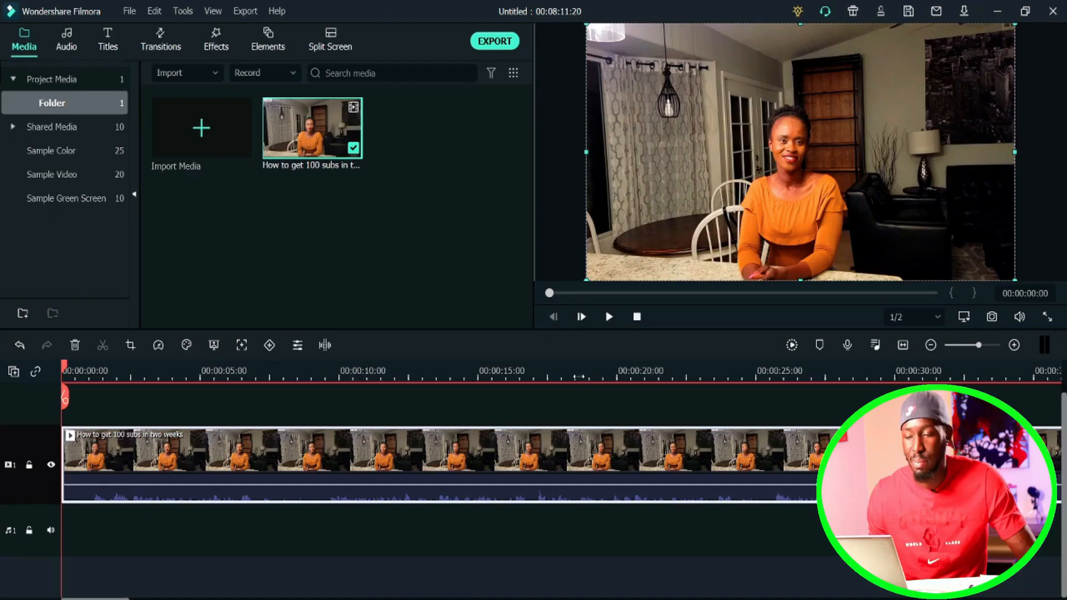
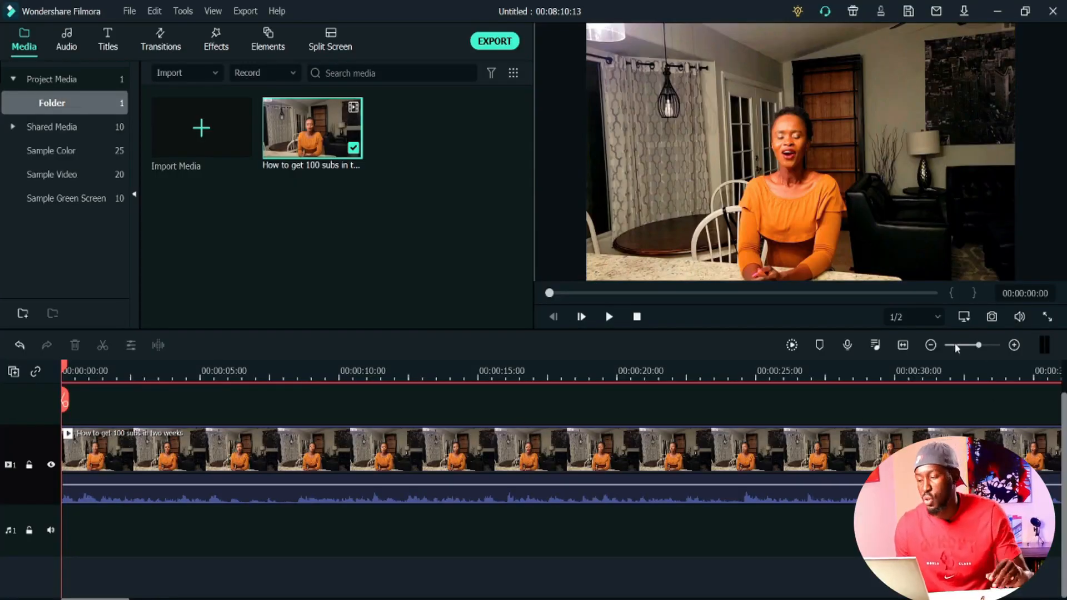
# - Examine the clip on the timeline at closer and wider zoom levels, with the playhead at 00:00:02:40
pyautogui.click(1014, 345)
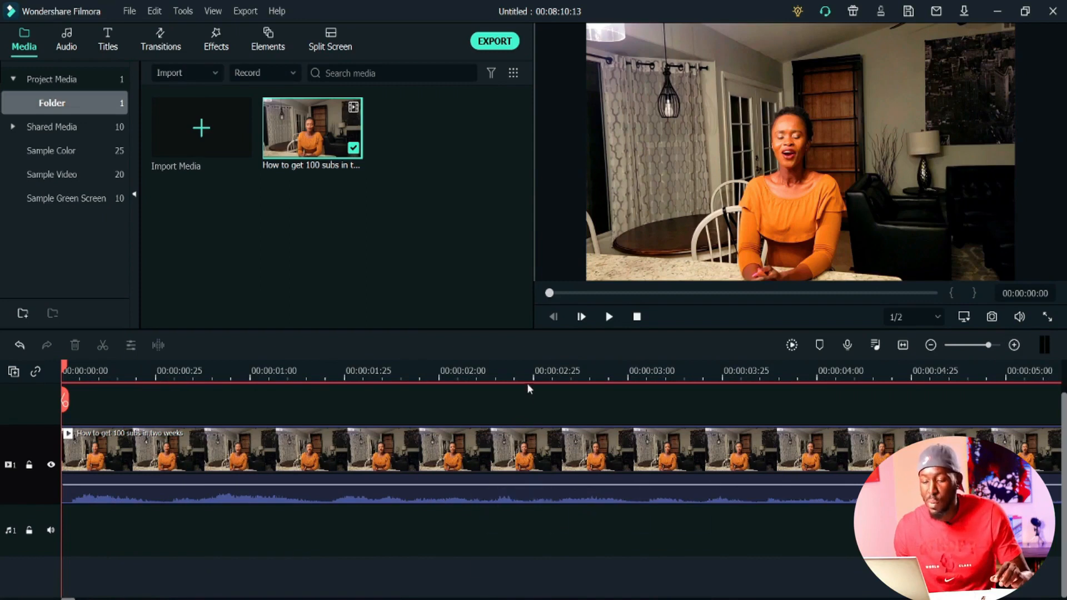
pyautogui.moveTo(528, 389); pyautogui.dragTo(681, 413)
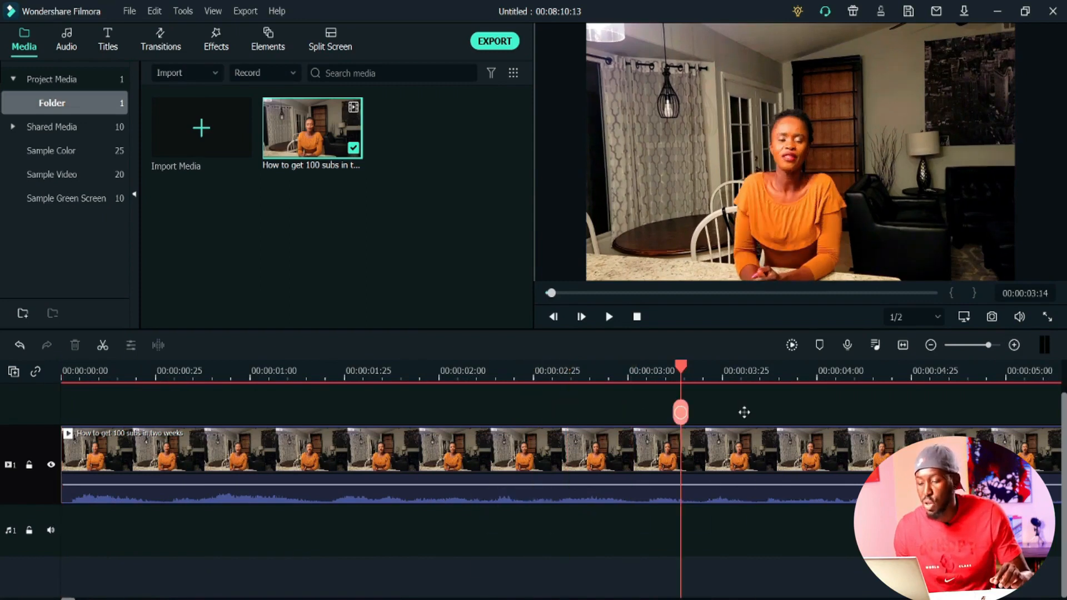
pyautogui.click(589, 413)
pyautogui.click(1014, 345)
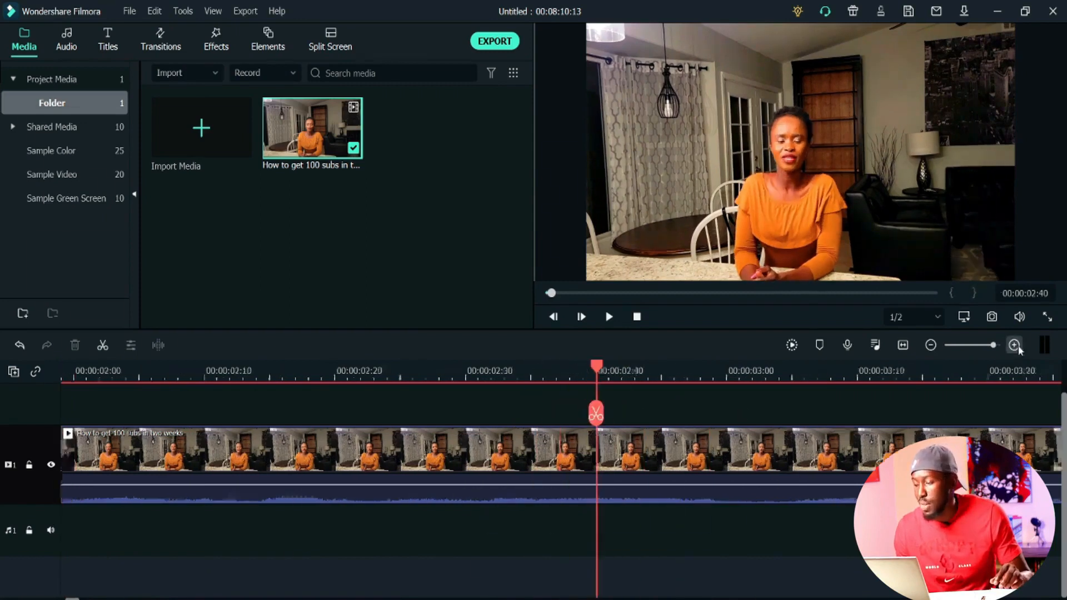
pyautogui.click(932, 345)
pyautogui.click(932, 345)
pyautogui.click(931, 345)
pyautogui.click(931, 345)
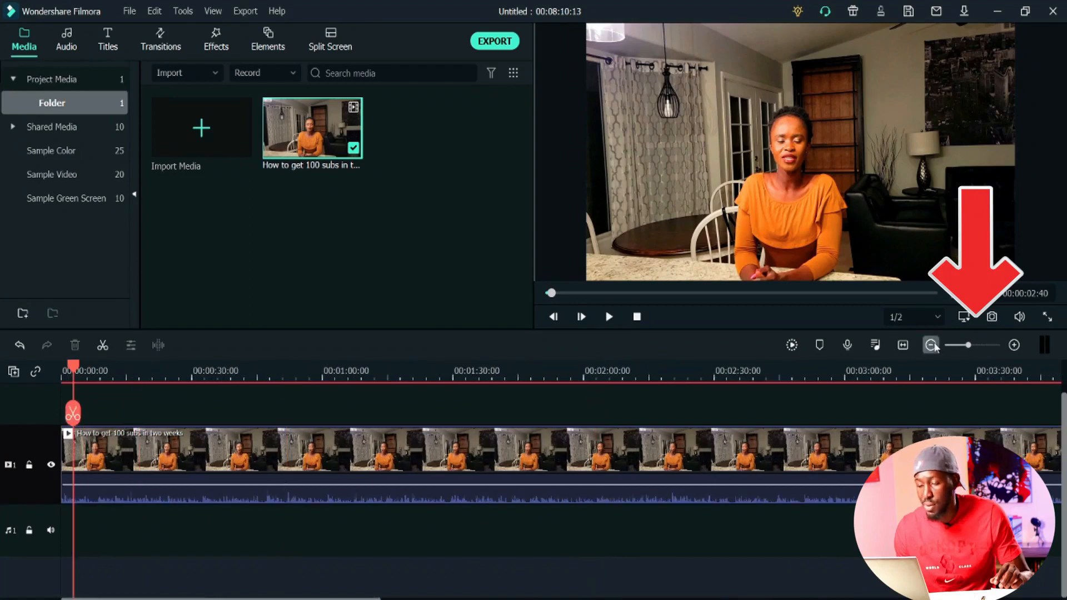
pyautogui.click(931, 345)
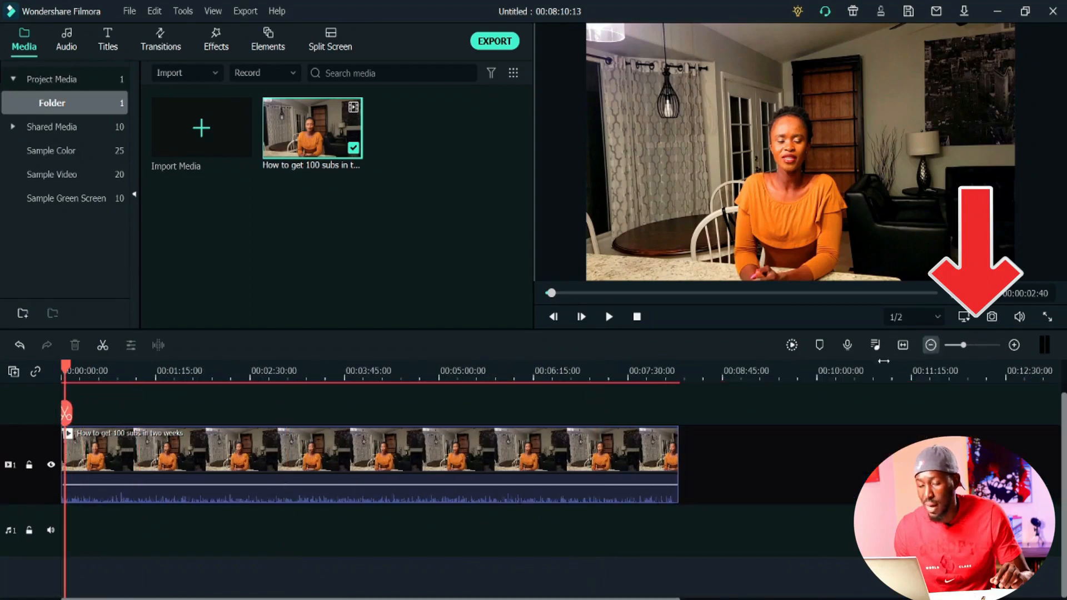
pyautogui.click(1014, 345)
pyautogui.click(1014, 345)
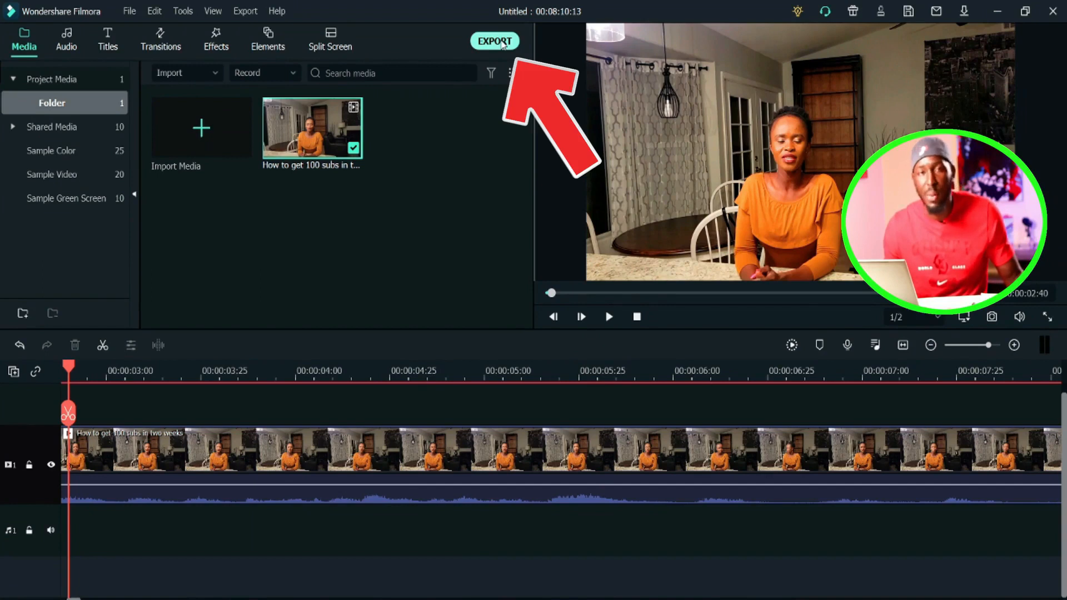
# - Open the export settings for a local MP4 file and name the video "title"
pyautogui.click(494, 41)
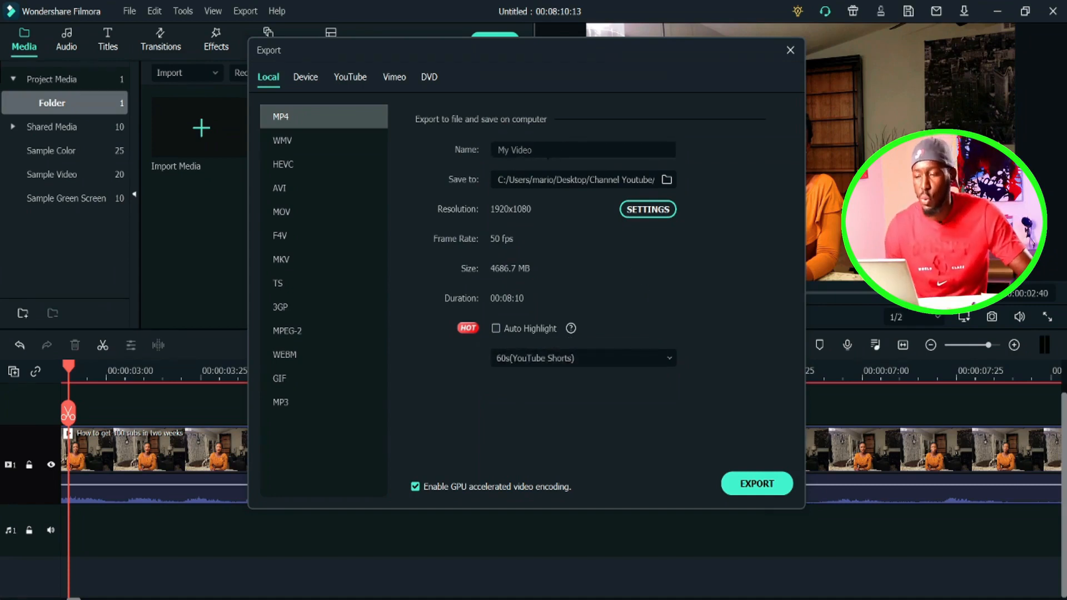
pyautogui.click(505, 150)
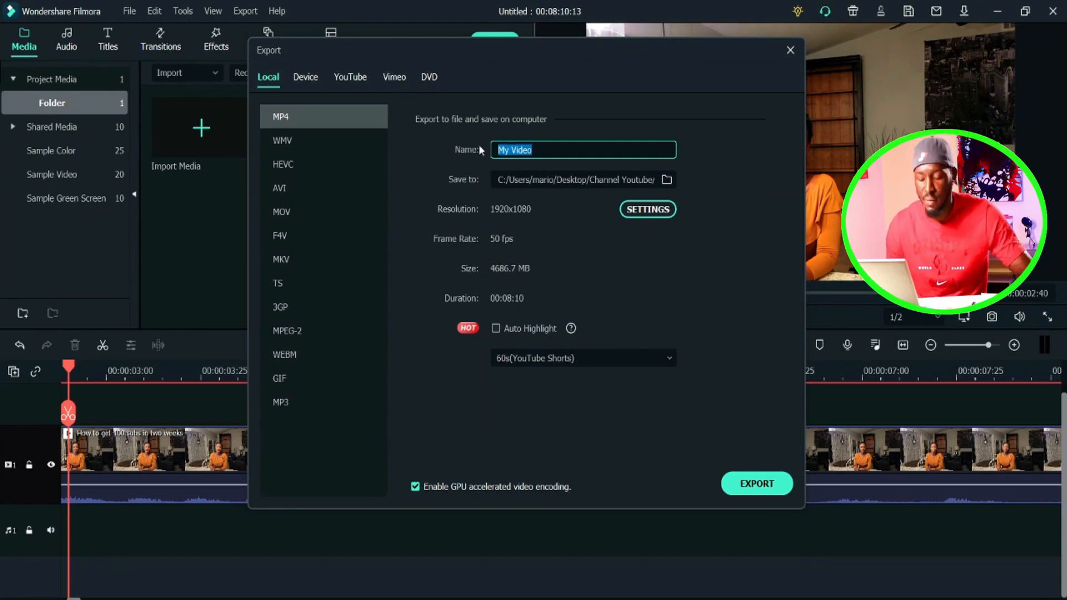
pyautogui.write('title')
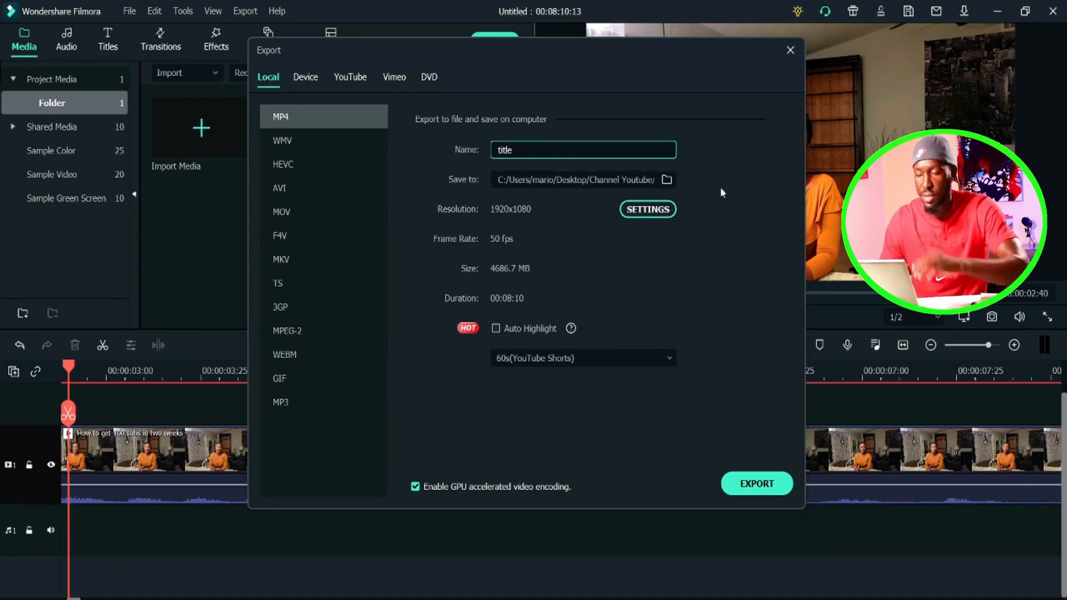
# - Check the export's destination folder and its quality, video and audio settings, keeping Best quality
pyautogui.click(667, 180)
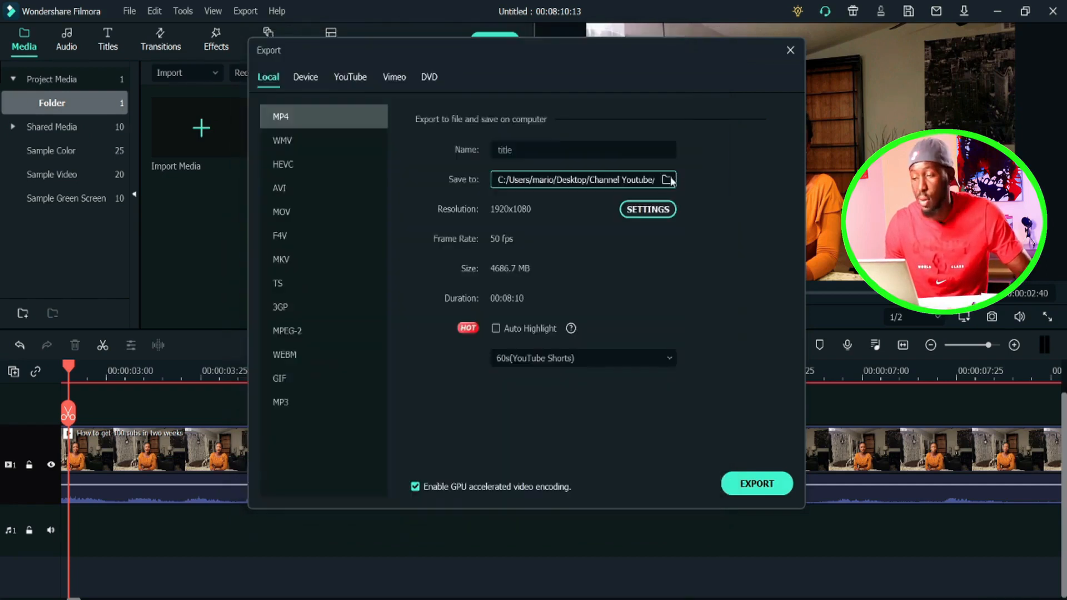
pyautogui.click(668, 179)
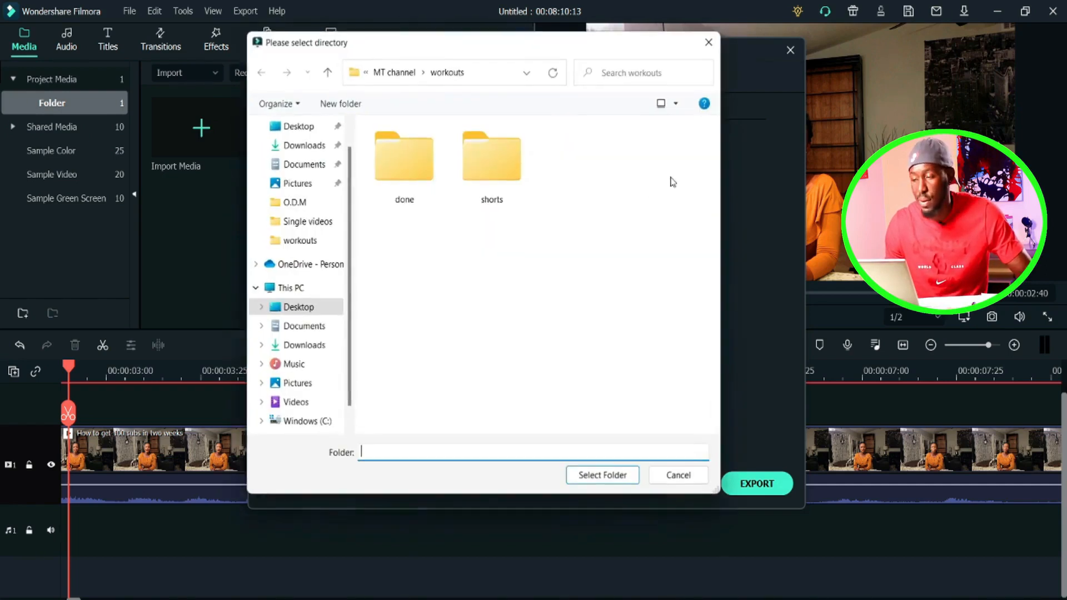
pyautogui.click(709, 42)
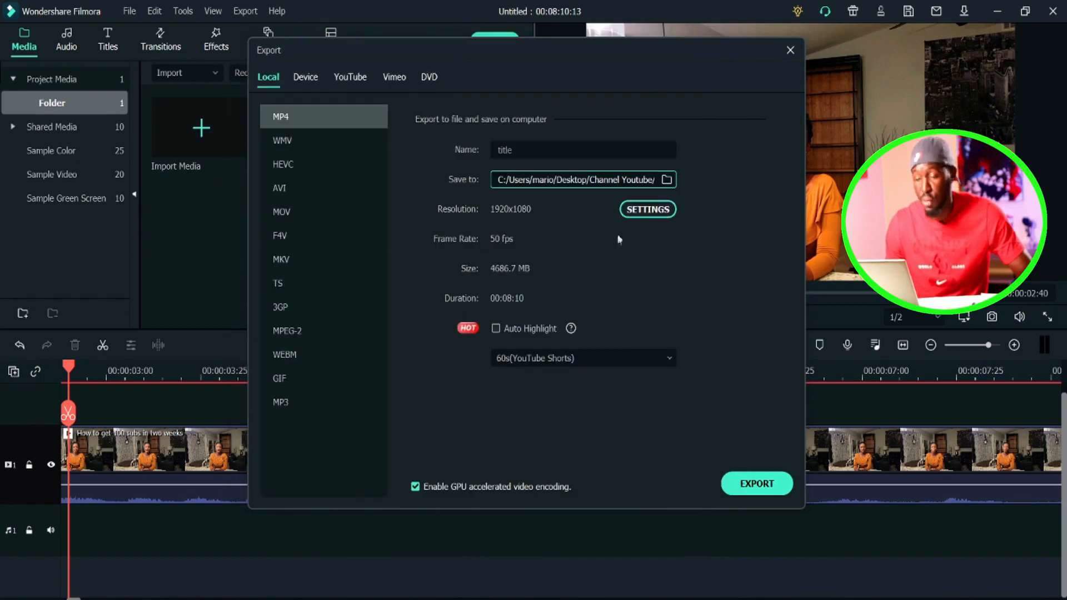
pyautogui.click(643, 212)
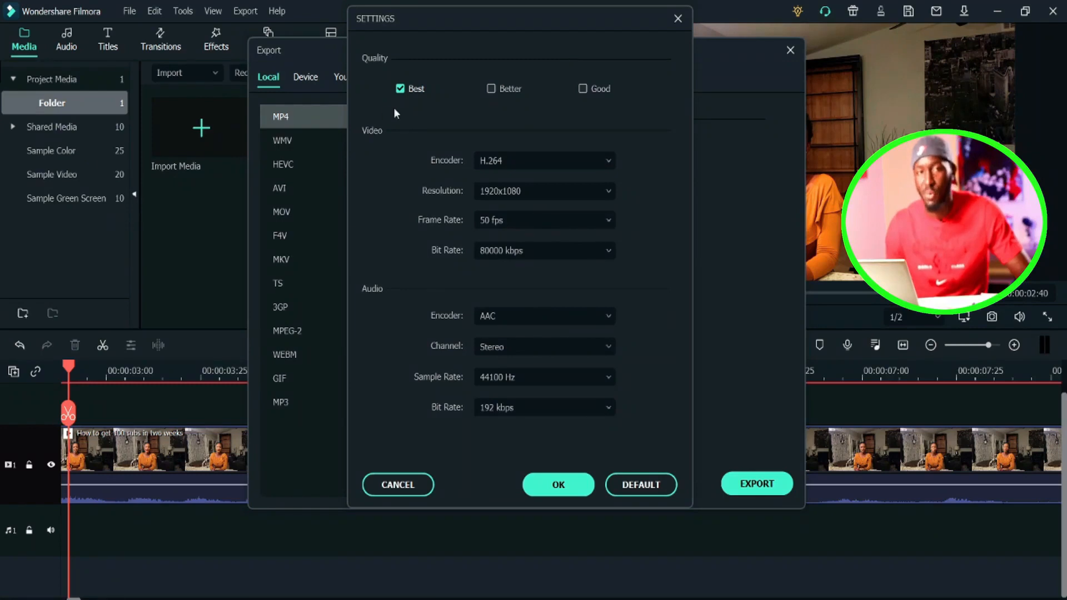
pyautogui.click(557, 485)
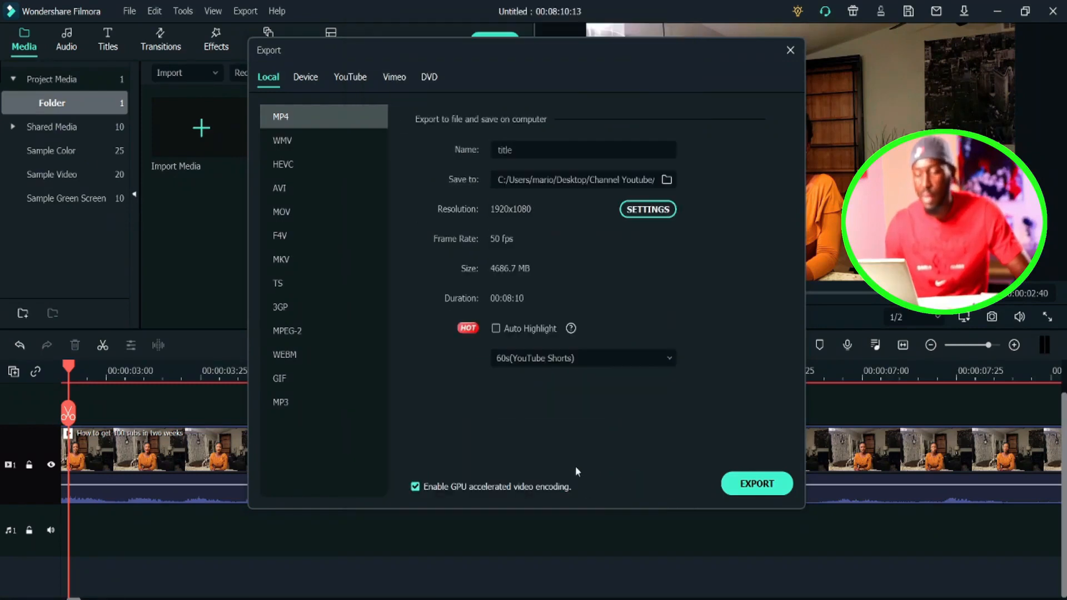
# - Start exporting the video as title.mp4 and abort the export
pyautogui.click(758, 485)
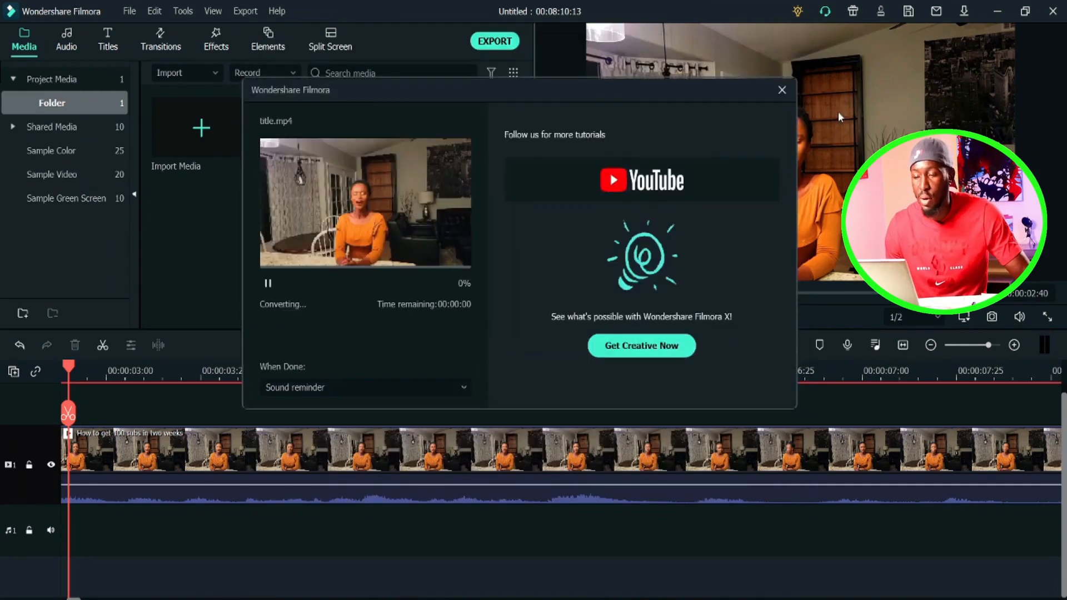
pyautogui.click(782, 90)
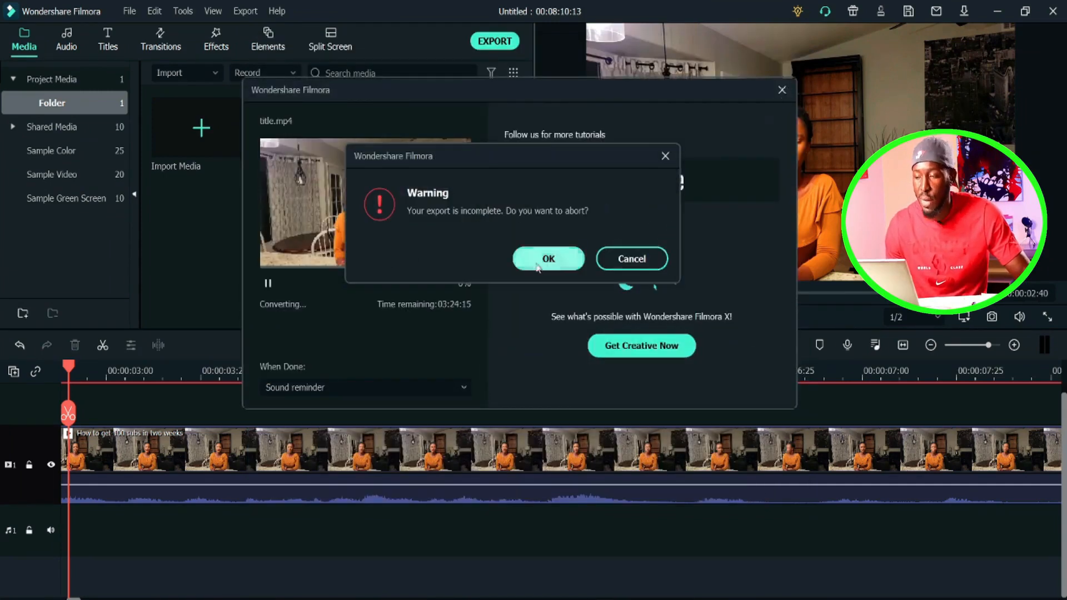
pyautogui.click(553, 259)
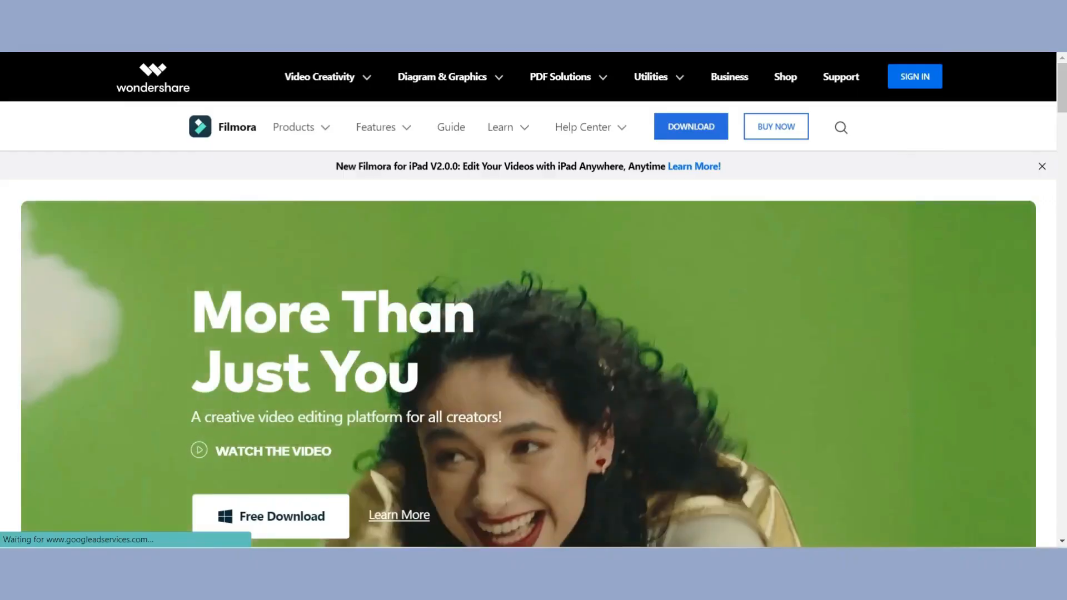
# - View the Filmora home page in the browser and collapse the website recommendation survey
pyautogui.scroll(-2, 534, 300)
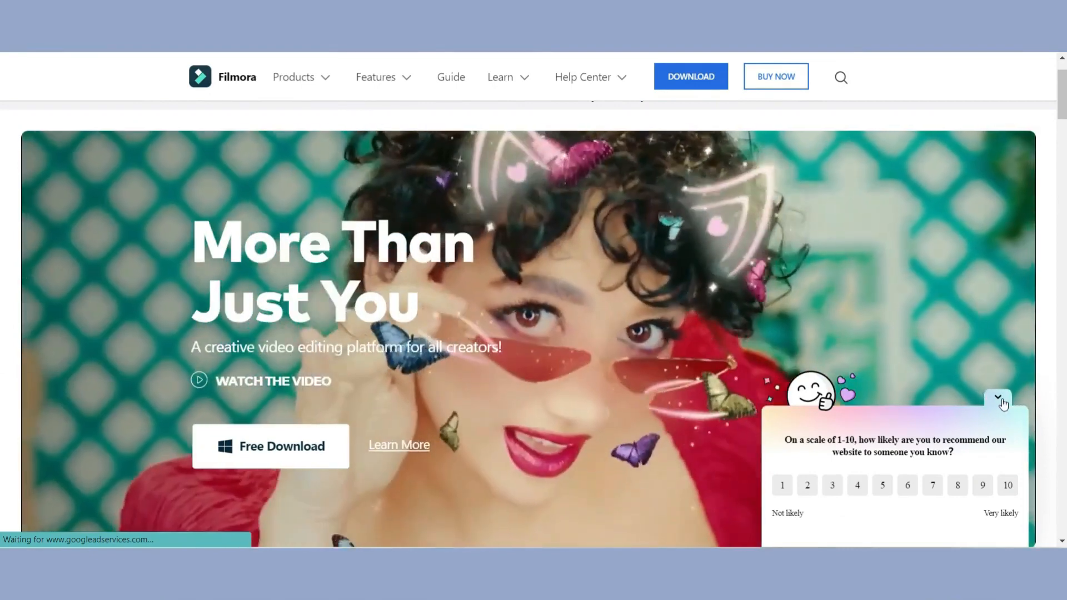
pyautogui.click(997, 397)
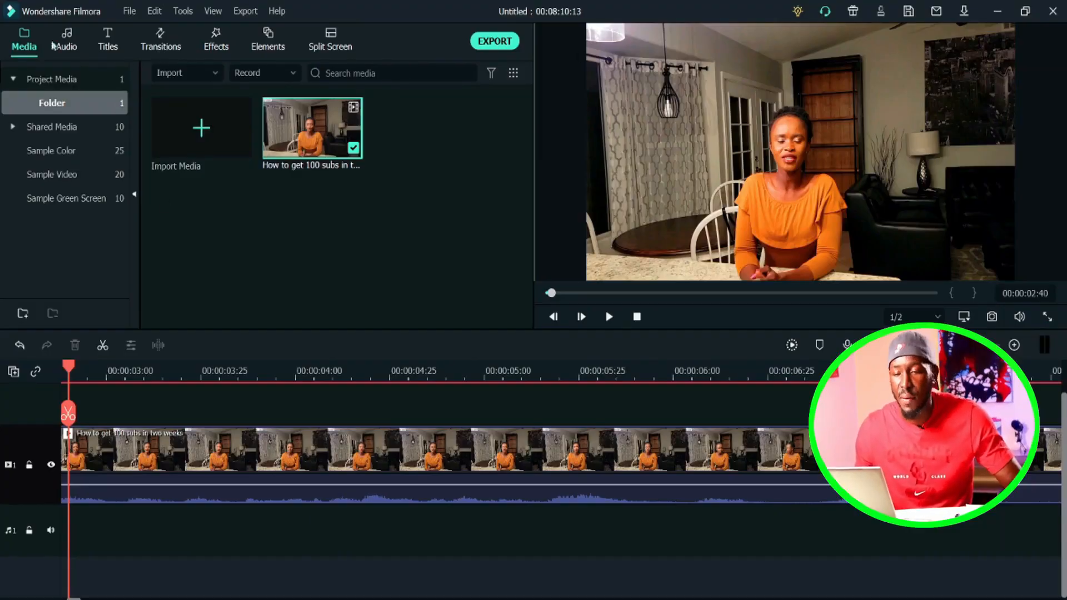
# - Add the New LowerThirds 14 title on a track above the clip near its start, and preview it at 00:00:05:15
pyautogui.click(105, 44)
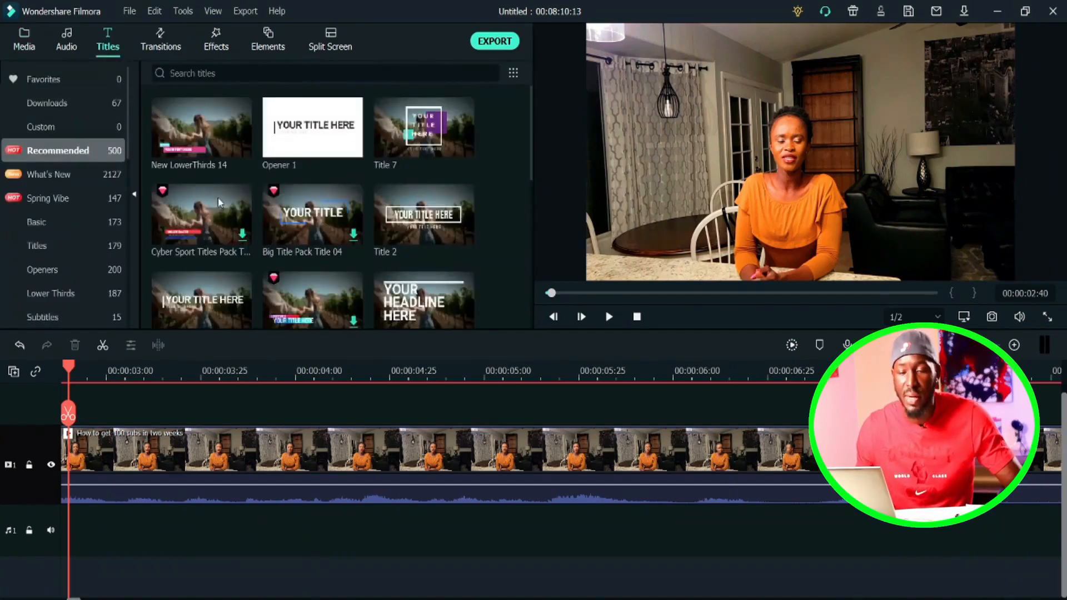
pyautogui.scroll(-15, 364, 187)
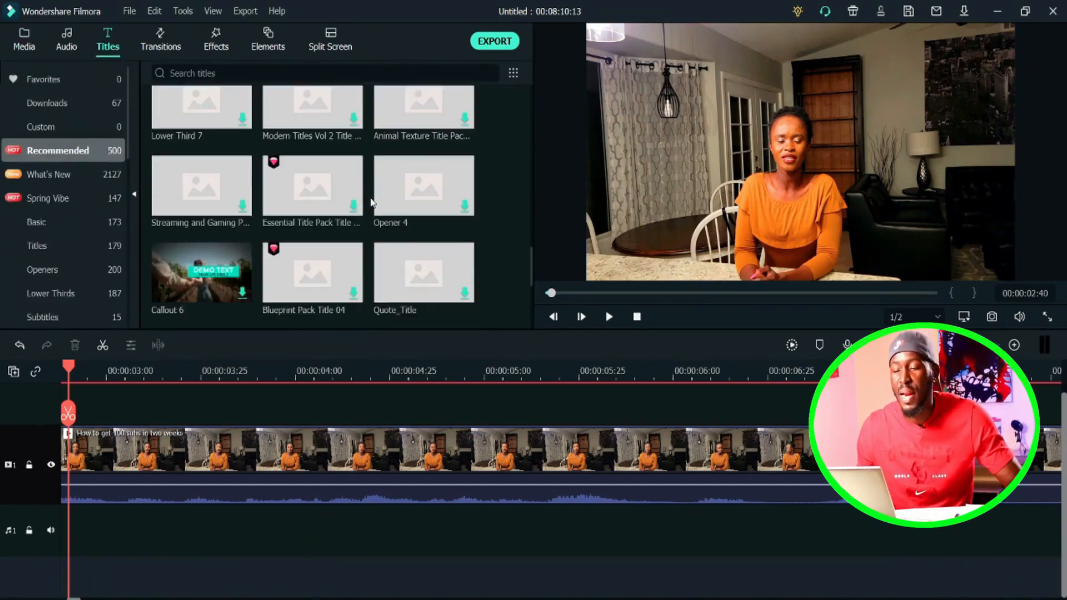
pyautogui.scroll(15, 372, 204)
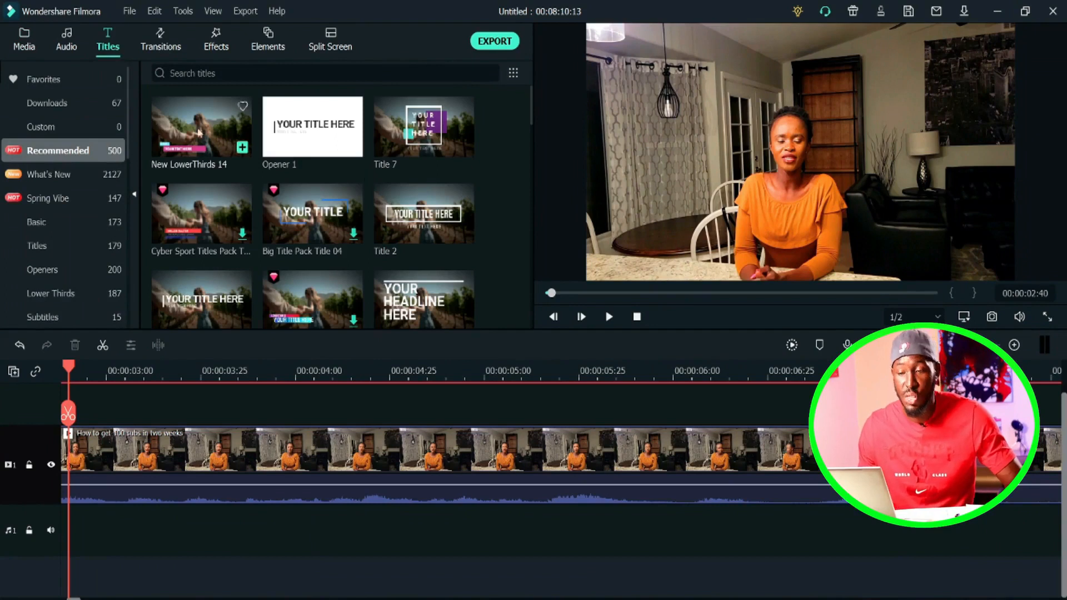
pyautogui.moveTo(198, 132); pyautogui.dragTo(219, 415)
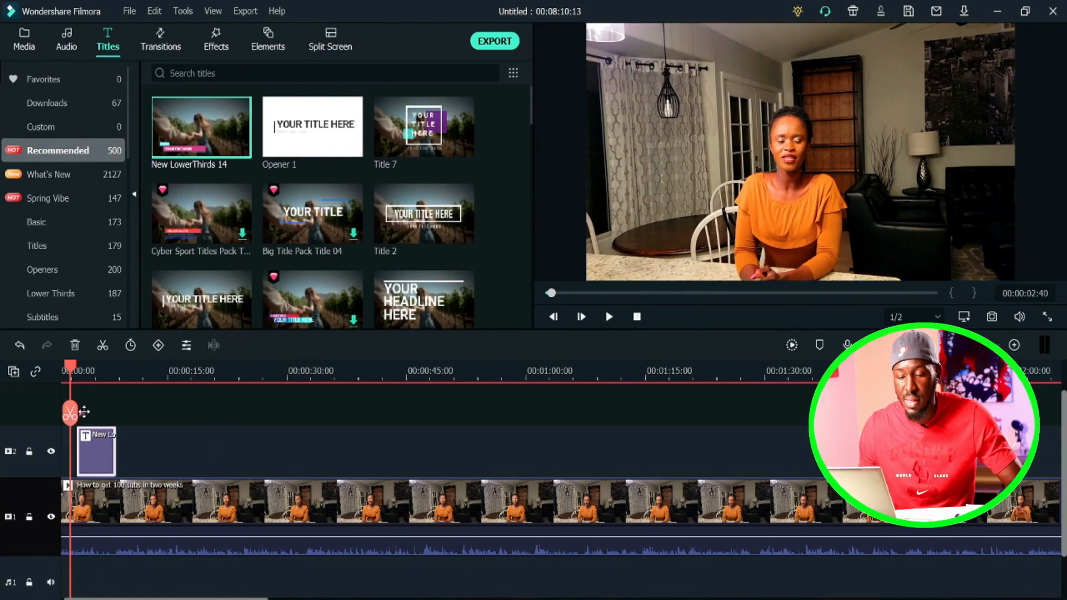
pyautogui.moveTo(74, 413); pyautogui.dragTo(93, 413)
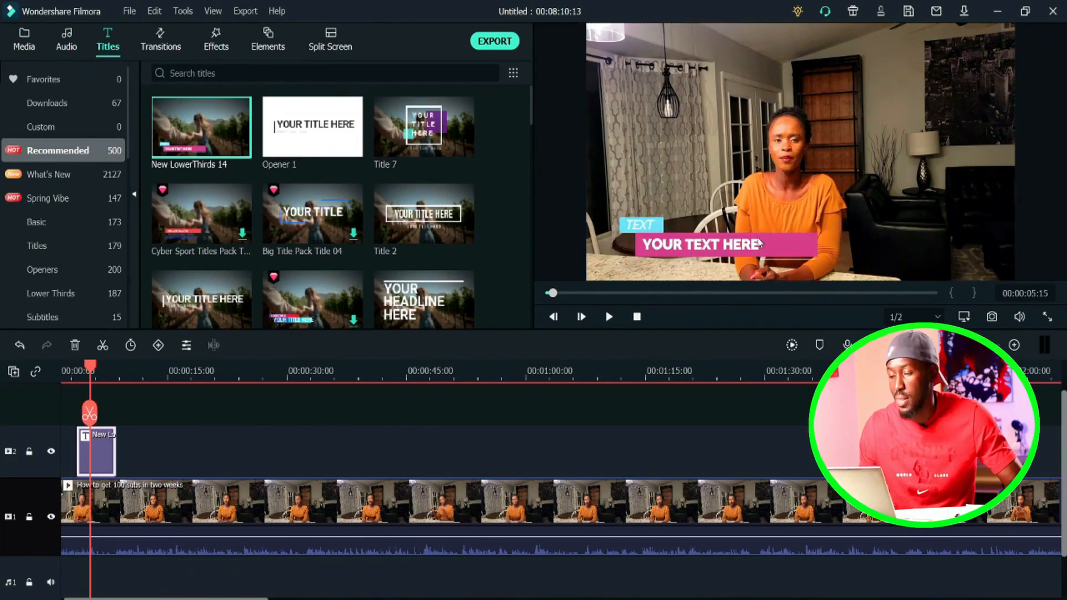
# - Open the lower-third title for text editing and replace its upper line with "Video editing"
pyautogui.doubleClick(760, 243)
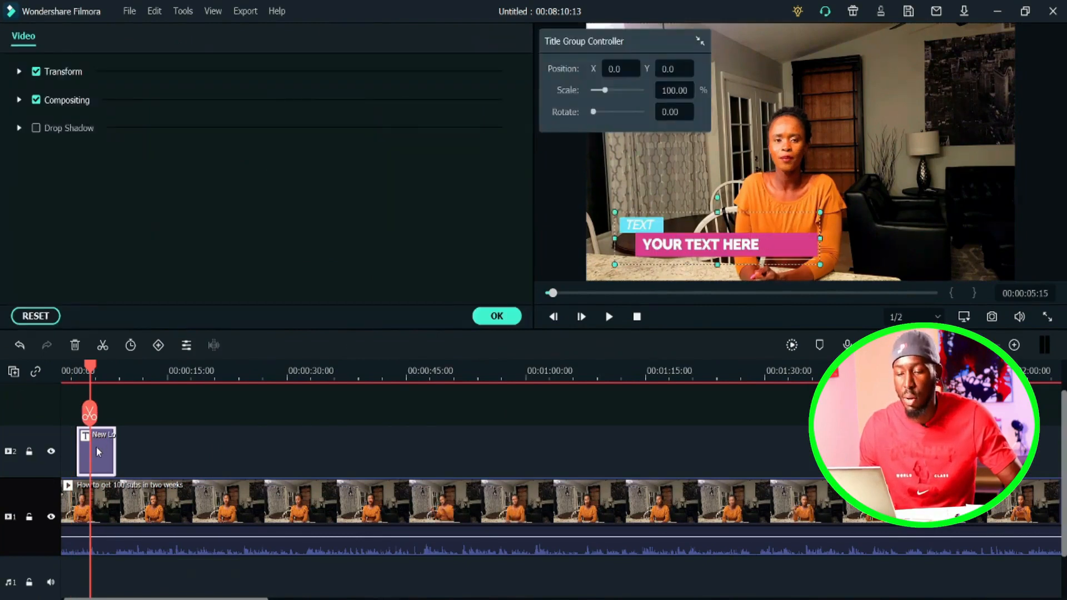
pyautogui.doubleClick(101, 453)
pyautogui.moveTo(278, 146); pyautogui.dragTo(261, 145)
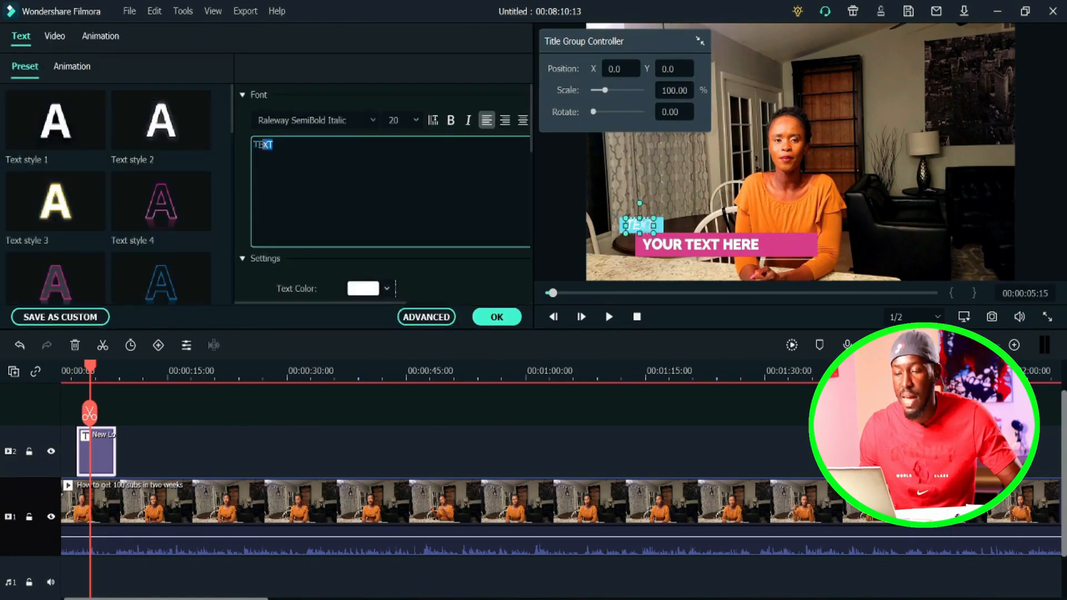
pyautogui.write('Te')
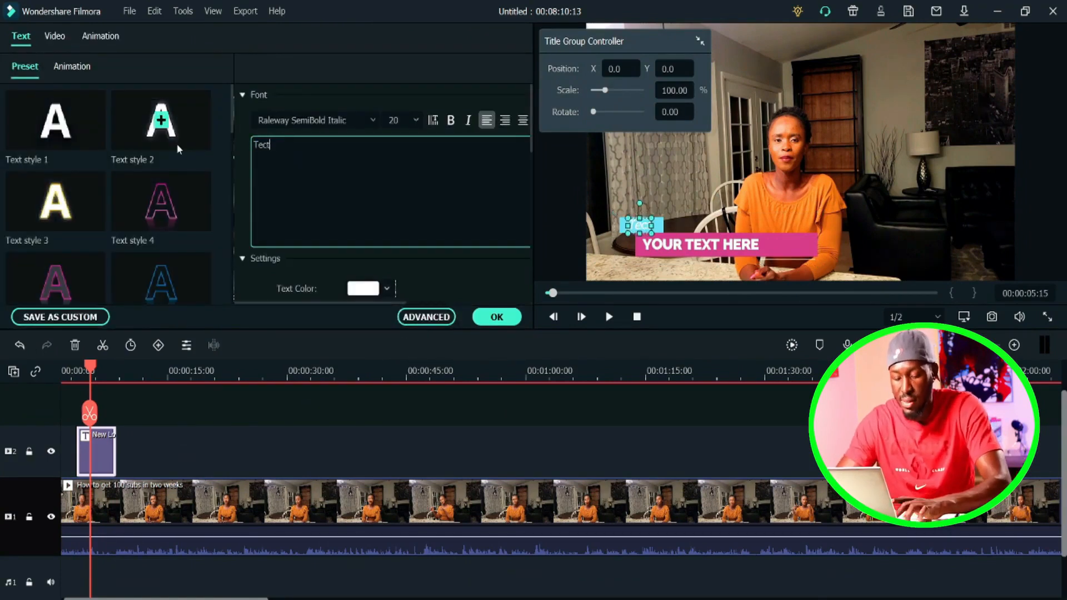
pyautogui.write('Vi')
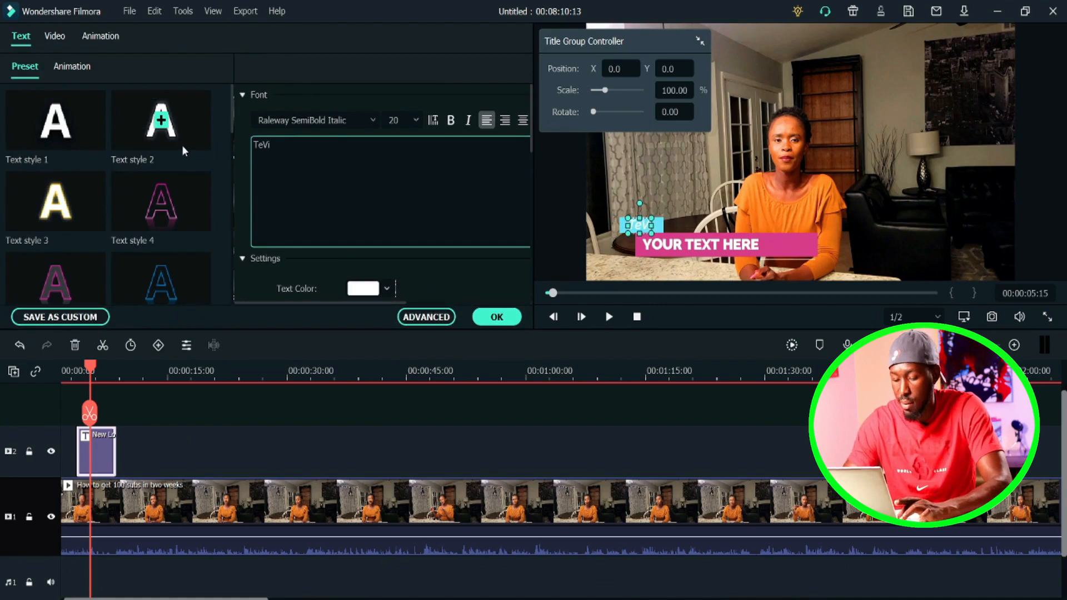
pyautogui.press('BackSpace')
pyautogui.press('BackSpace')
pyautogui.press('BackSpace')
pyautogui.press('BackSpace')
pyautogui.write('V')
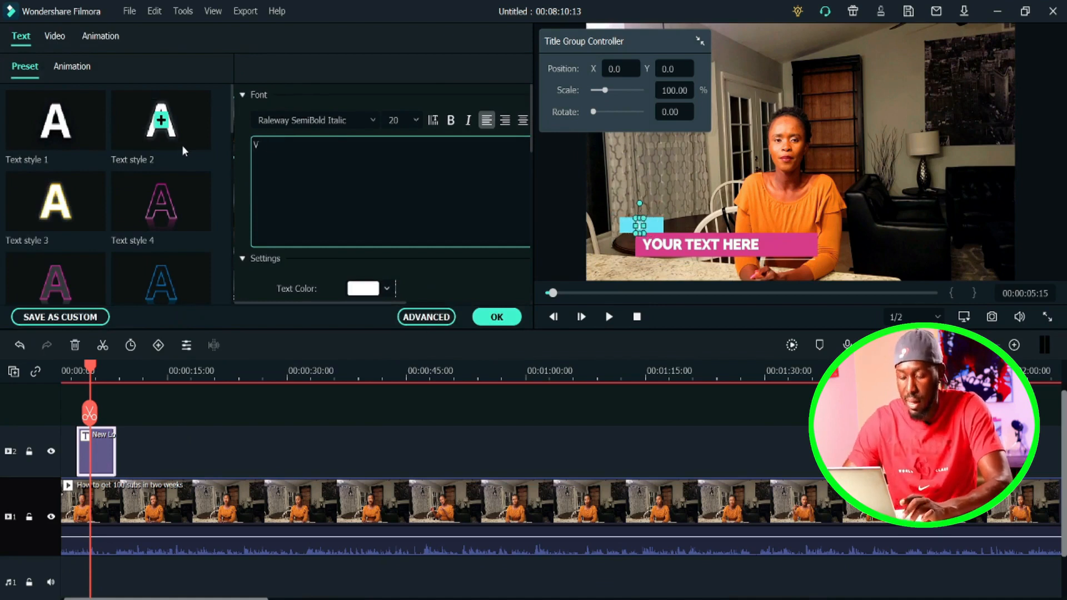
pyautogui.write('ideo editing')
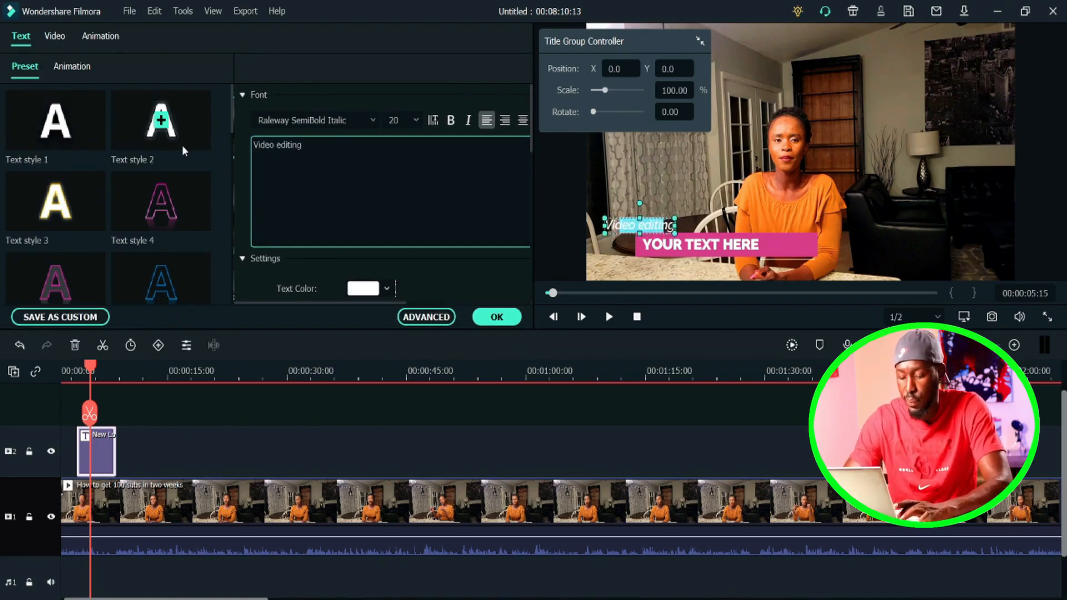
# - Replace the text on the title's pink bar with "Trial 1"
pyautogui.click(732, 248)
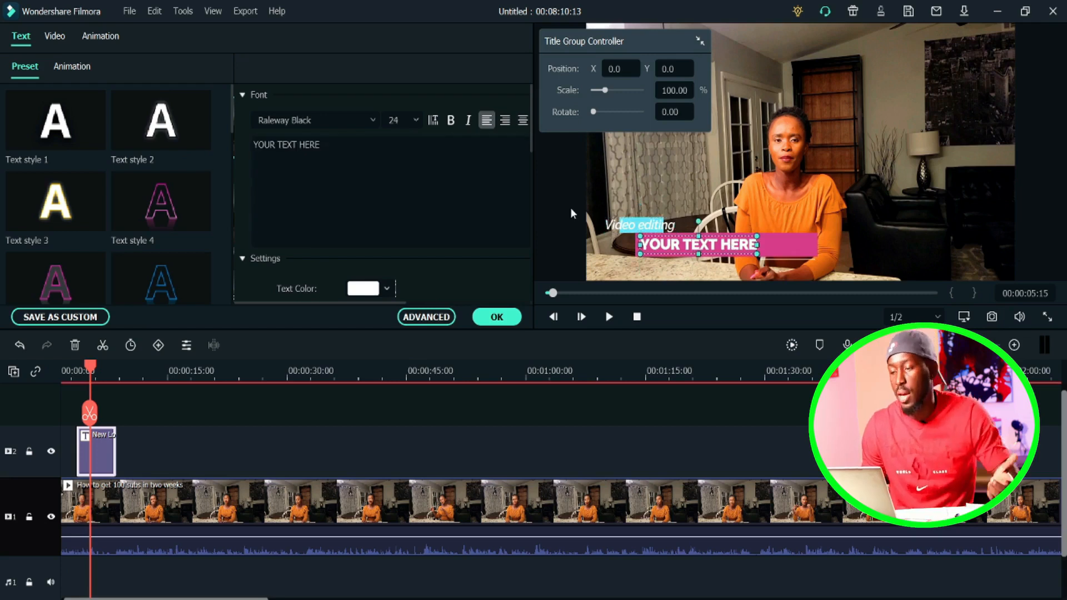
pyautogui.tripleClick(396, 150)
pyautogui.write('Y')
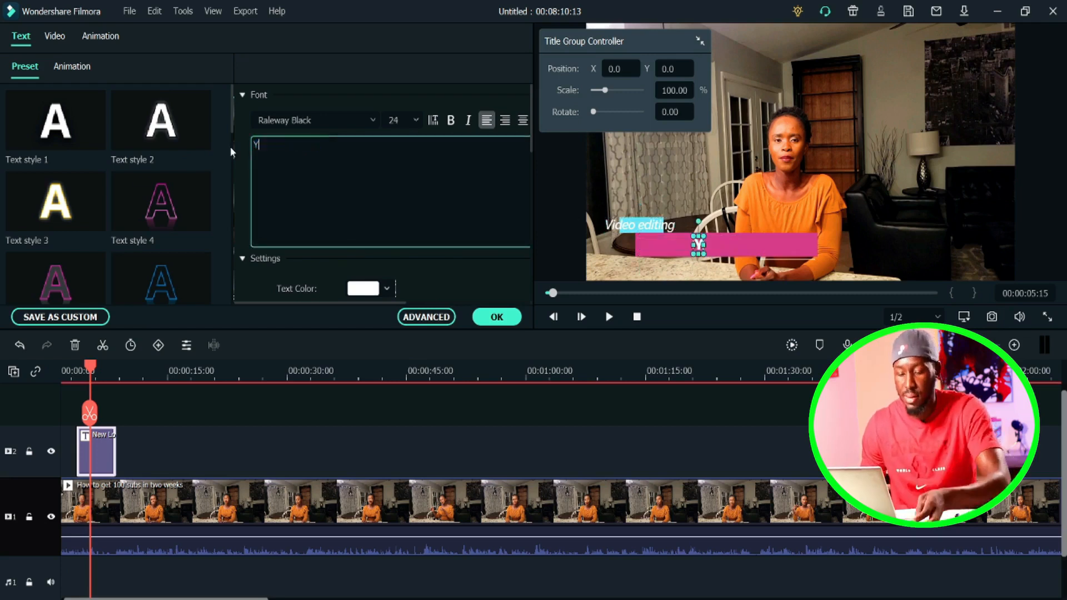
pyautogui.write('Trial 1')
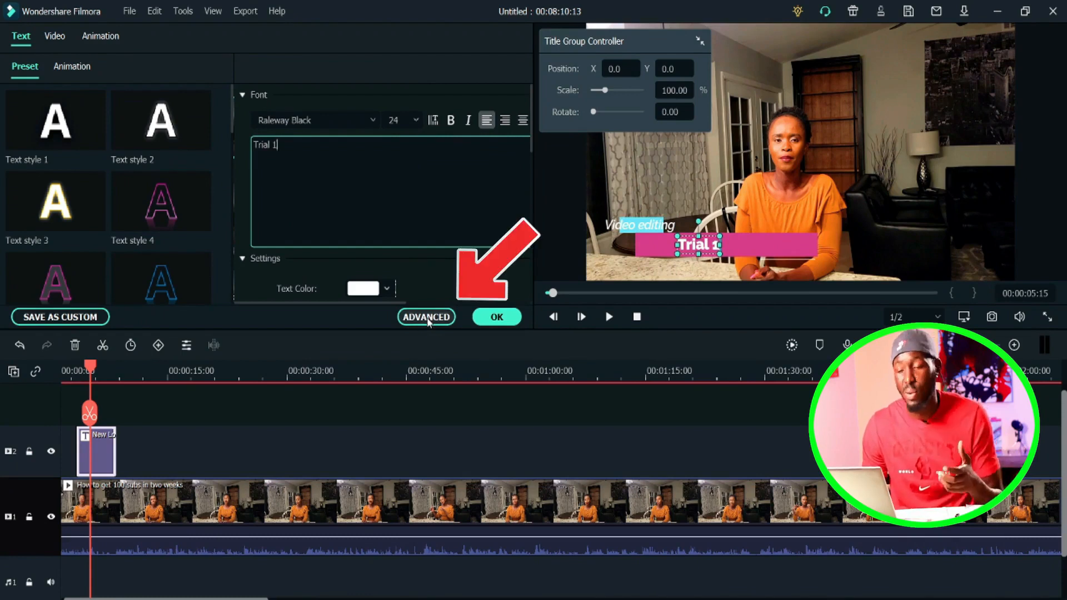
# - Open the title's advanced text editor and check the custom fill colour choices for the "Video editing" text without changing the colour
pyautogui.click(428, 320)
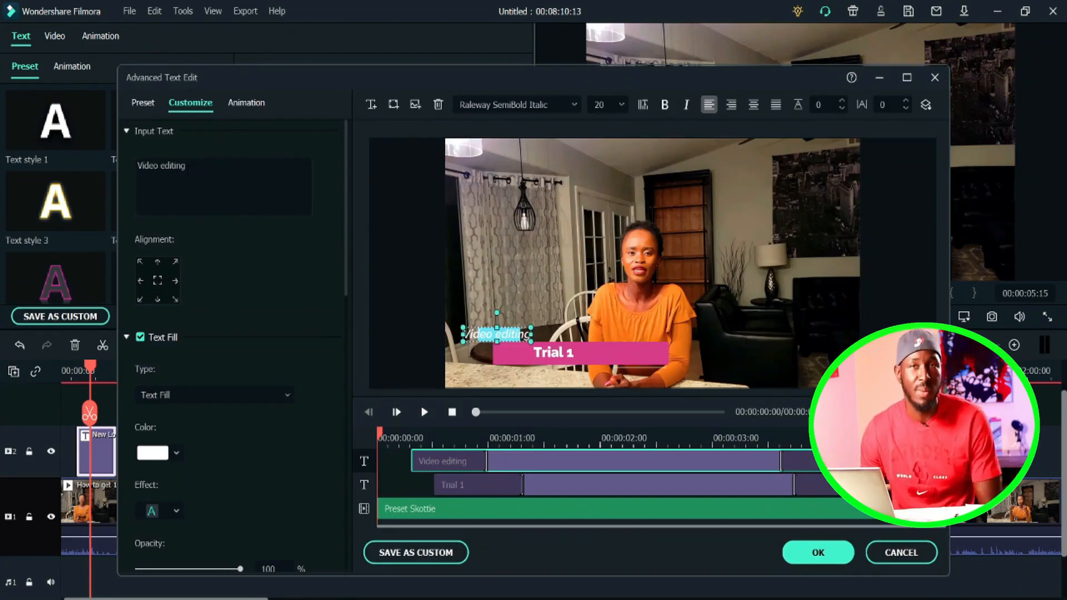
pyautogui.moveTo(191, 167); pyautogui.dragTo(135, 166)
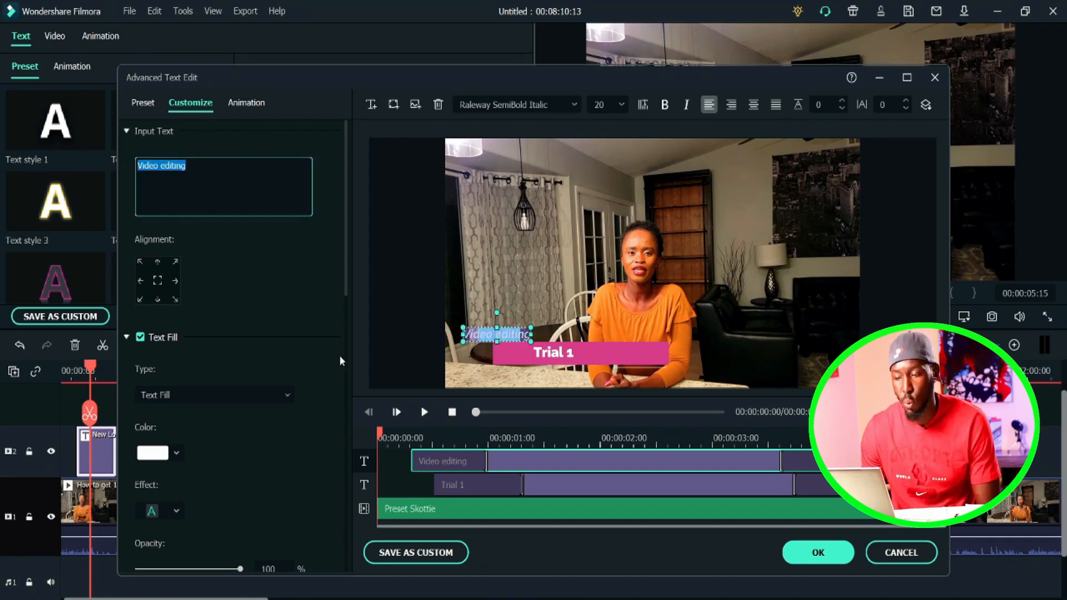
pyautogui.click(177, 453)
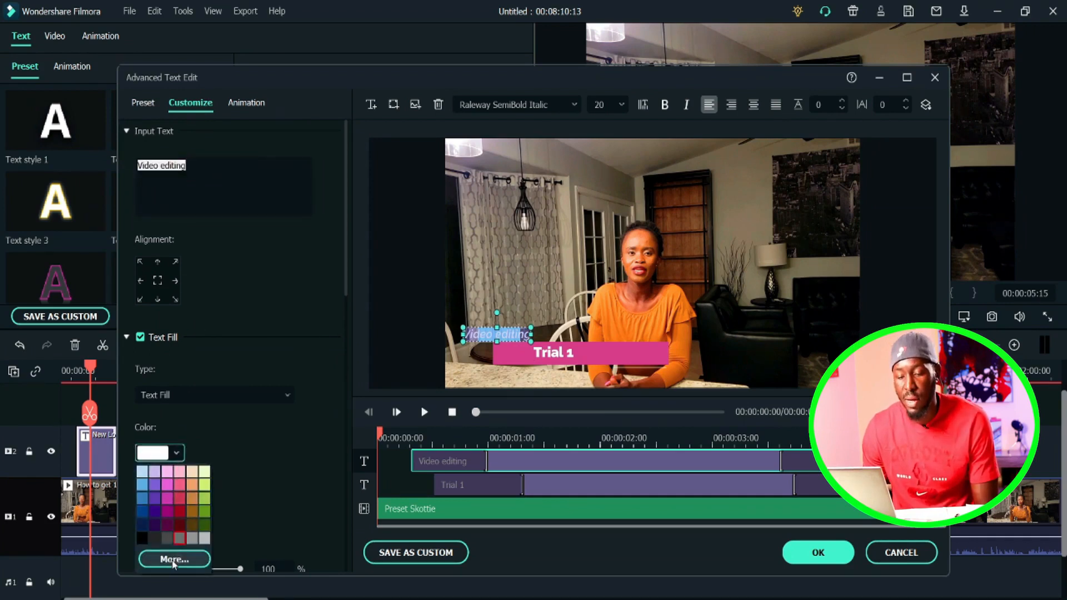
pyautogui.click(174, 560)
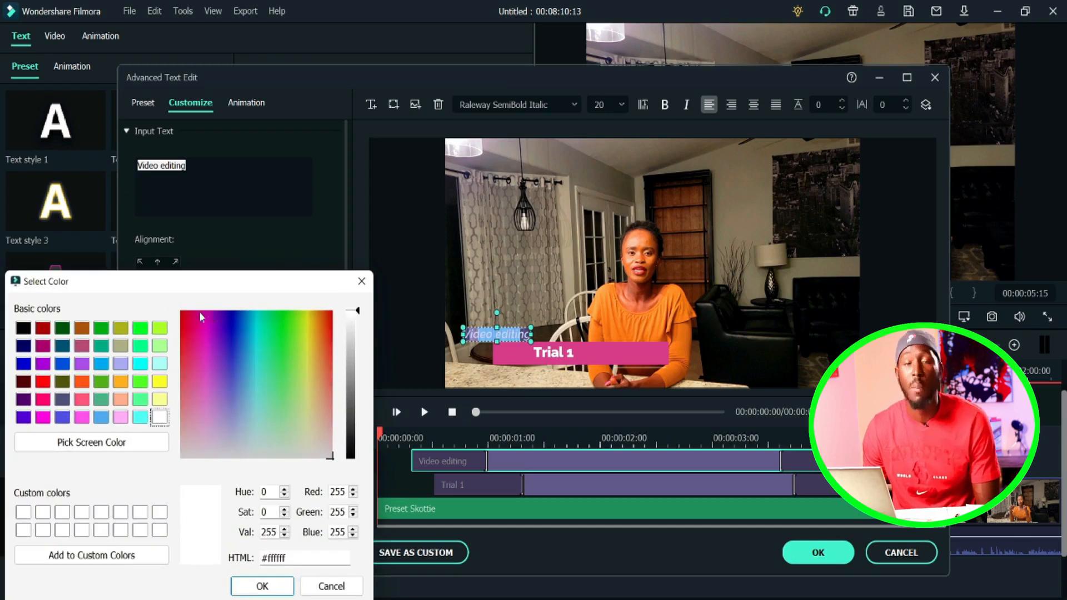
pyautogui.click(359, 284)
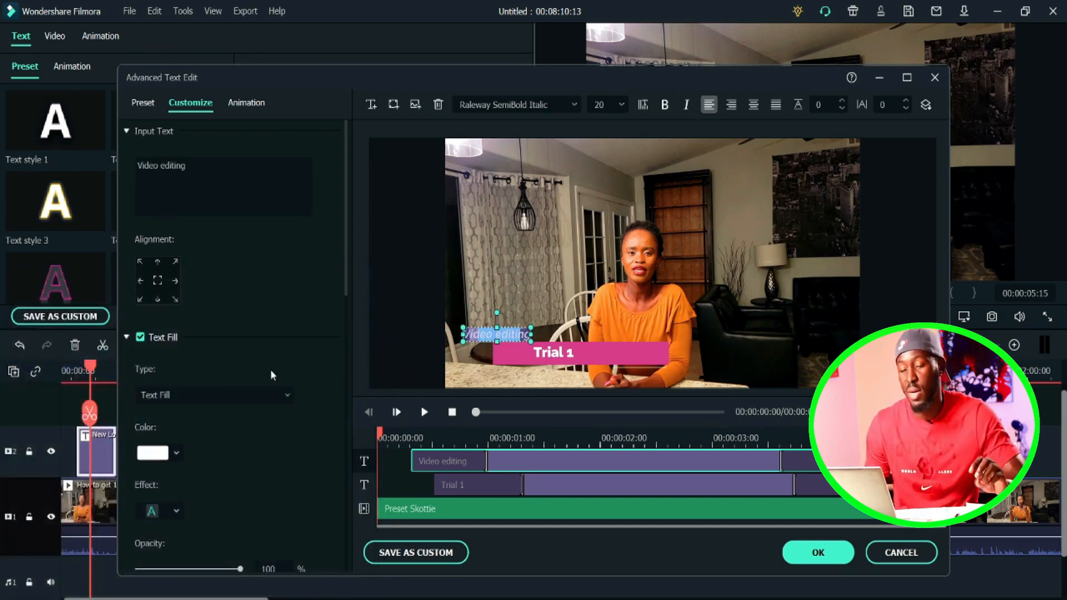
# - Look through the remaining text fill and border options and the animation presets for the "Video editing" text
pyautogui.scroll(-5, 272, 375)
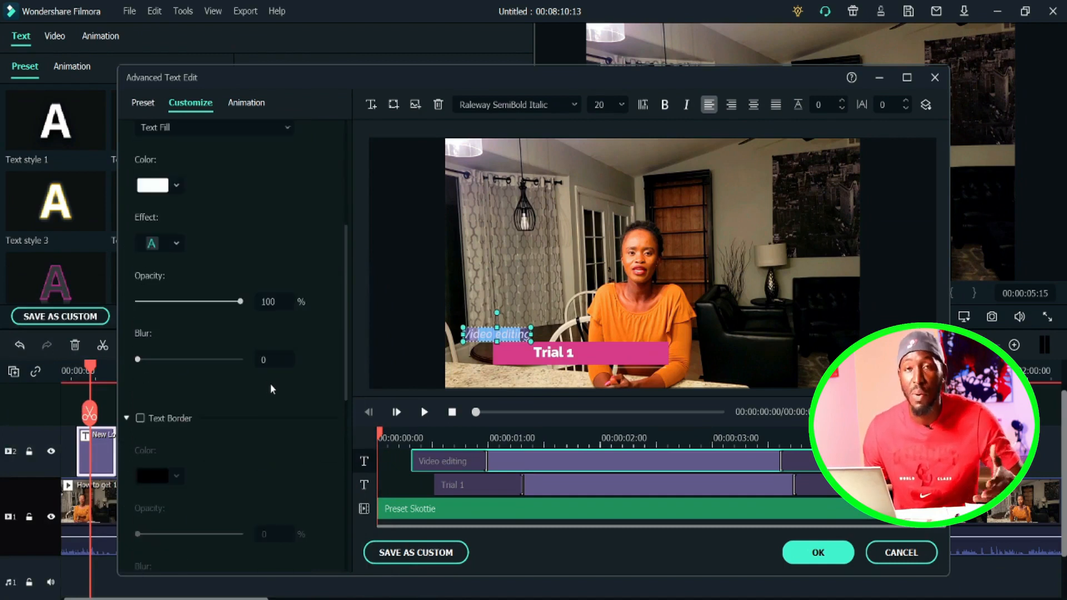
pyautogui.scroll(5, 272, 389)
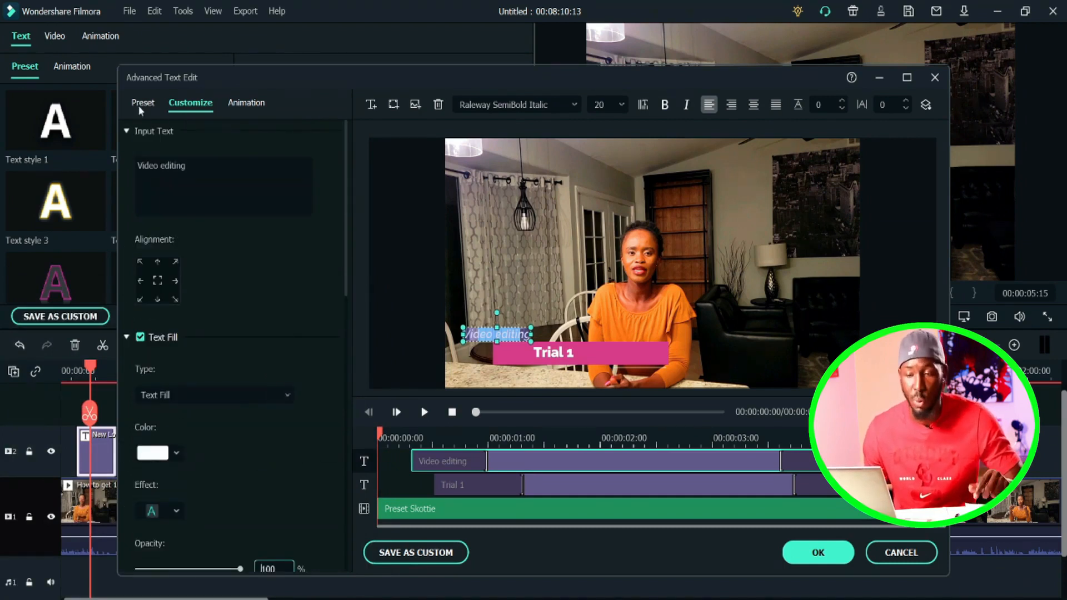
pyautogui.click(247, 104)
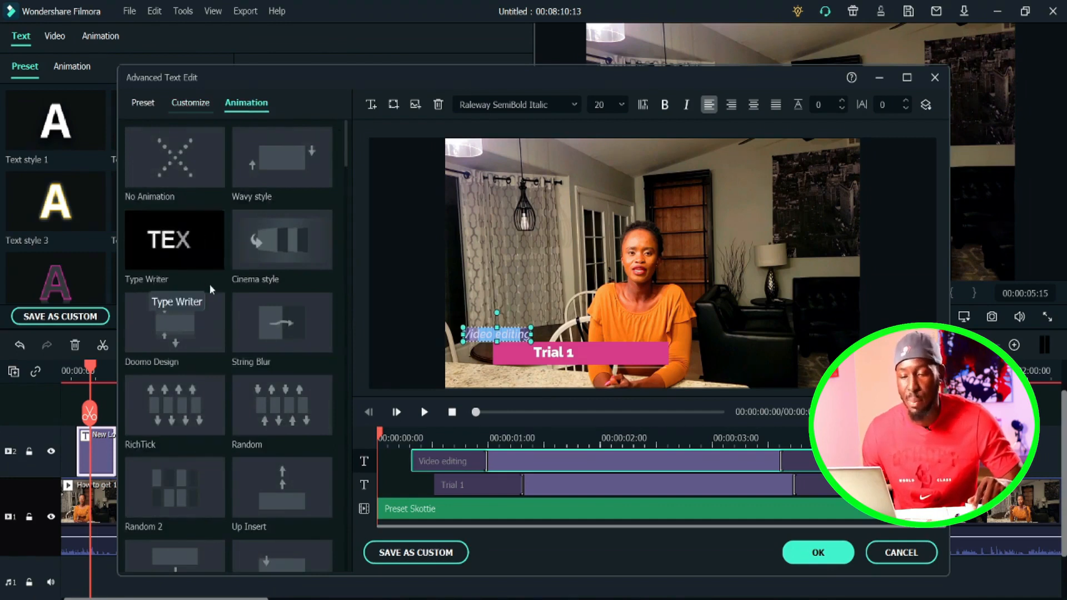
pyautogui.scroll(-3, 281, 364)
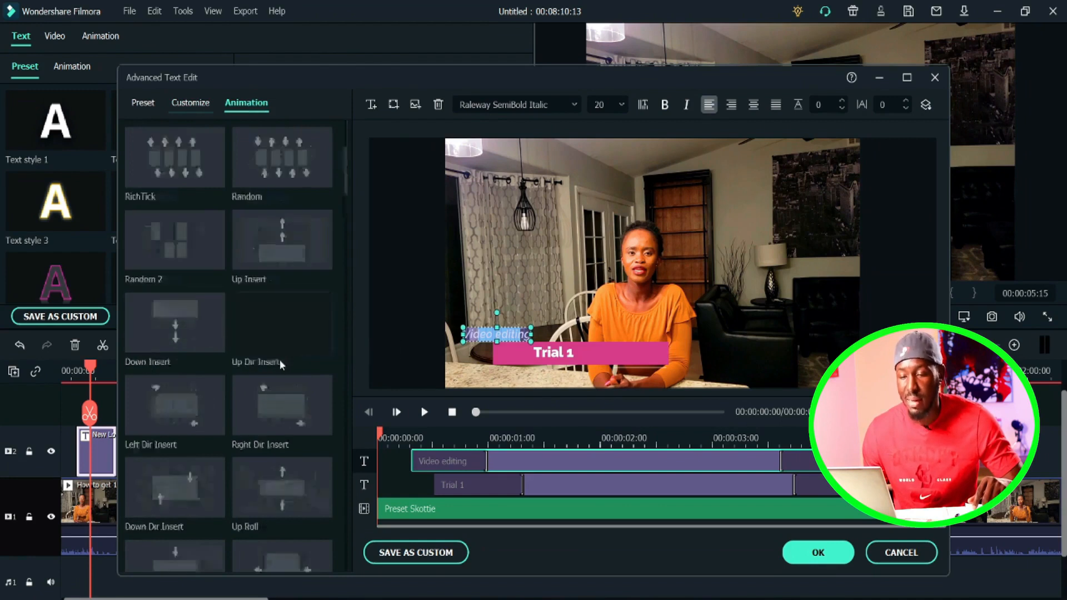
pyautogui.scroll(-3, 281, 367)
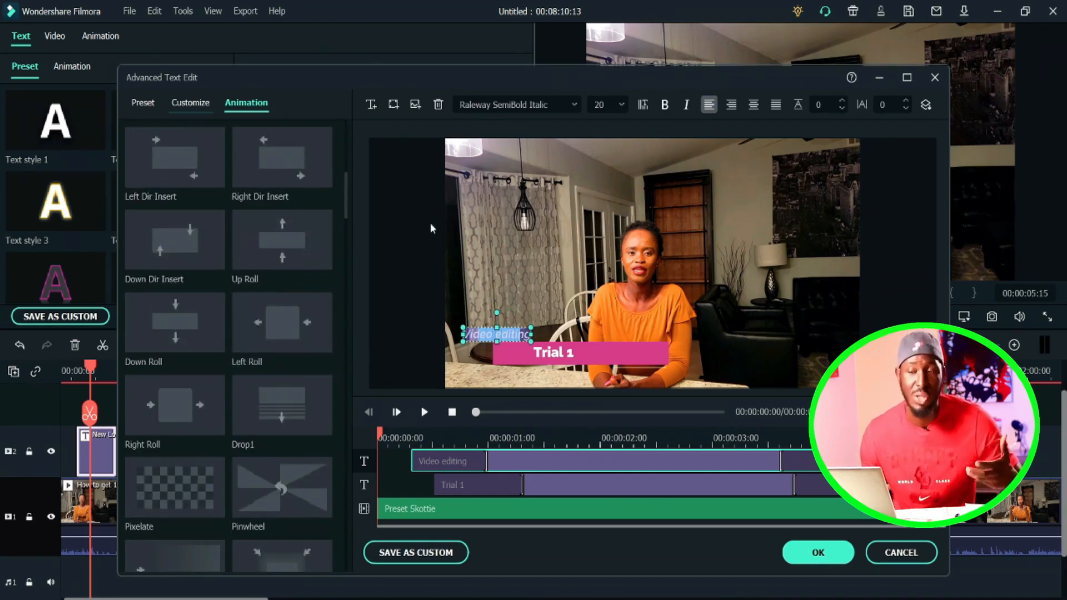
# - Add an extra "TEXT HERE" text box to the title, look through the font list, and finish editing the title
pyautogui.click(371, 106)
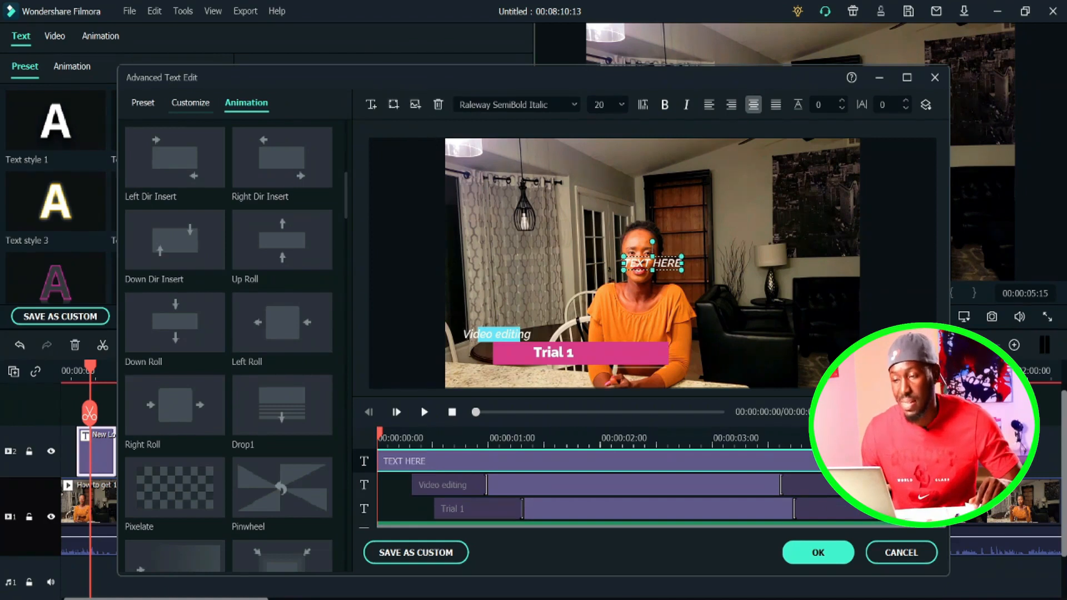
pyautogui.click(574, 105)
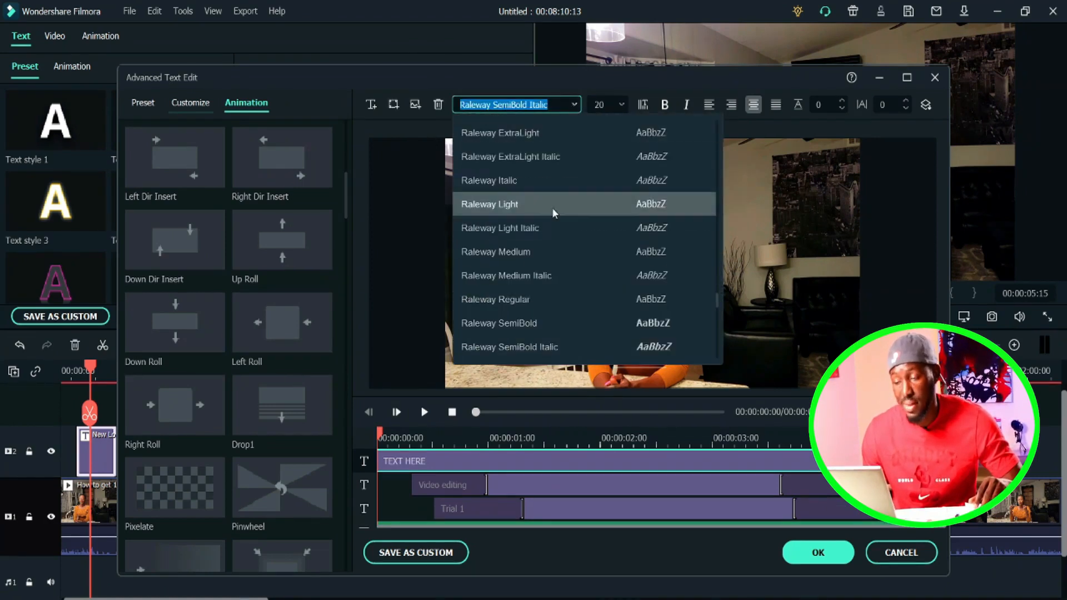
pyautogui.click(579, 380)
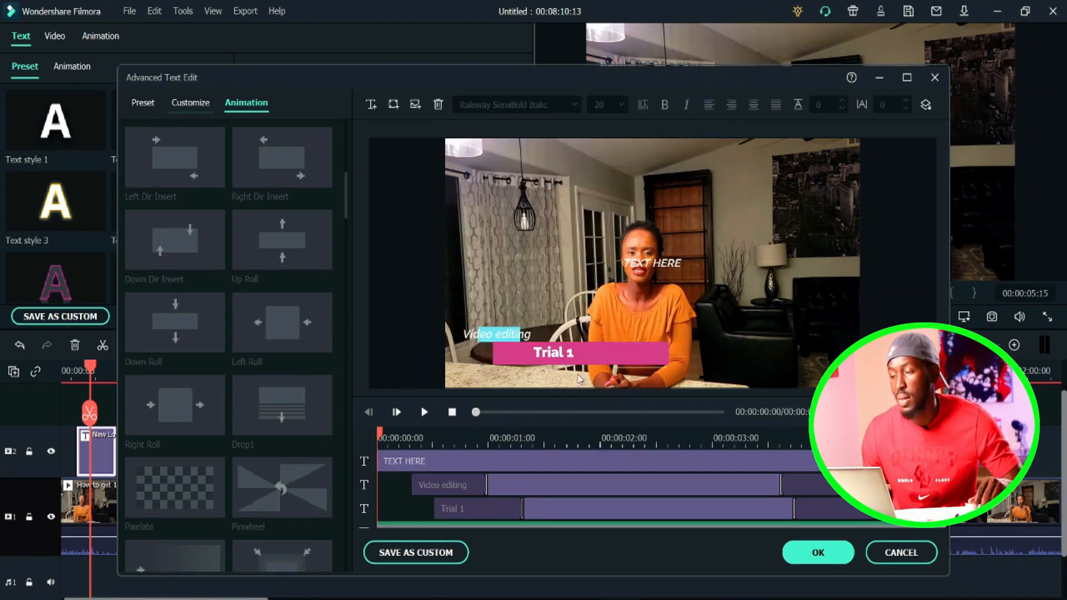
pyautogui.click(578, 357)
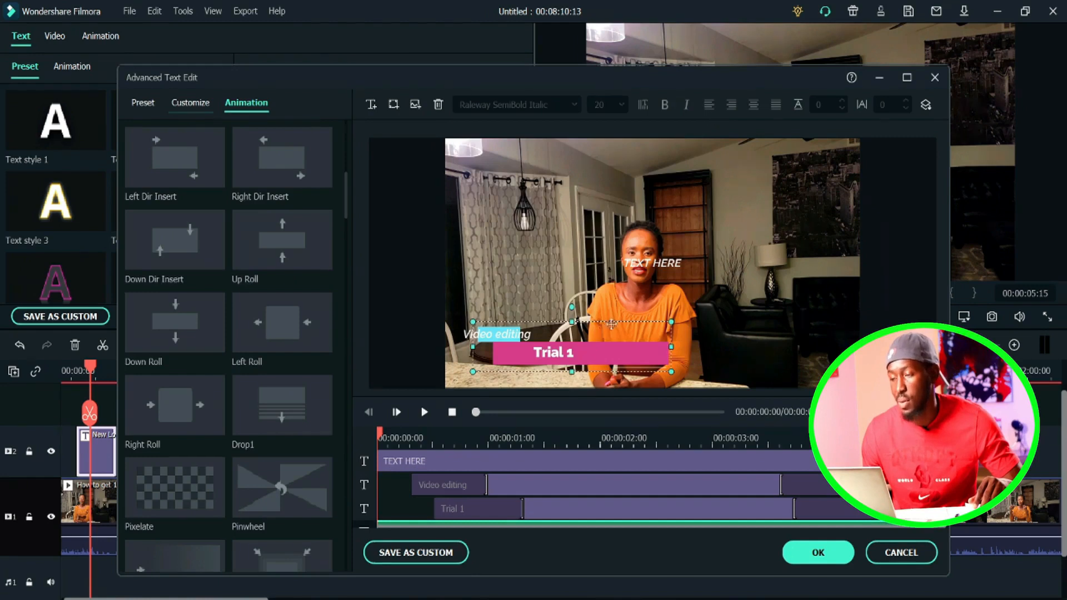
pyautogui.click(656, 261)
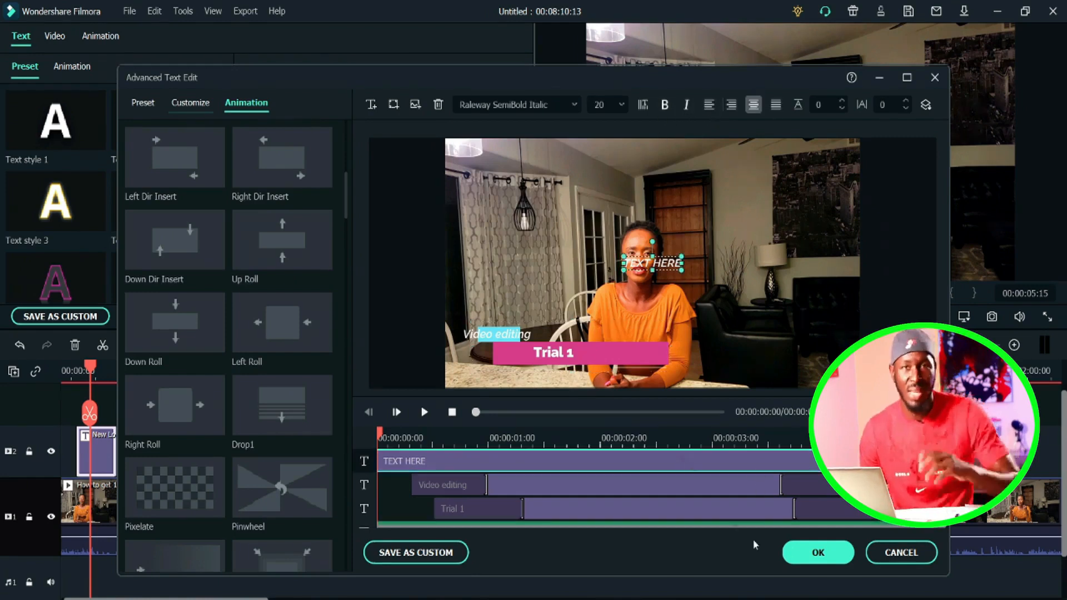
pyautogui.click(900, 553)
pyautogui.click(580, 324)
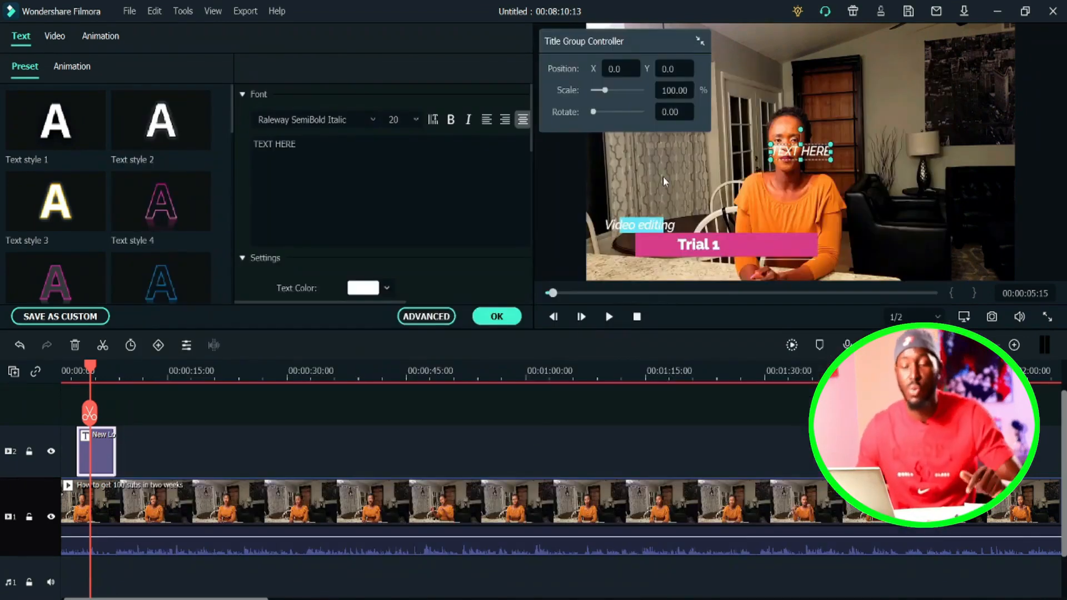
pyautogui.click(504, 315)
# - Preview the downloaded Page Curl and Swirl transitions and apply Swirl at the start of the talking-head clip
pyautogui.click(161, 42)
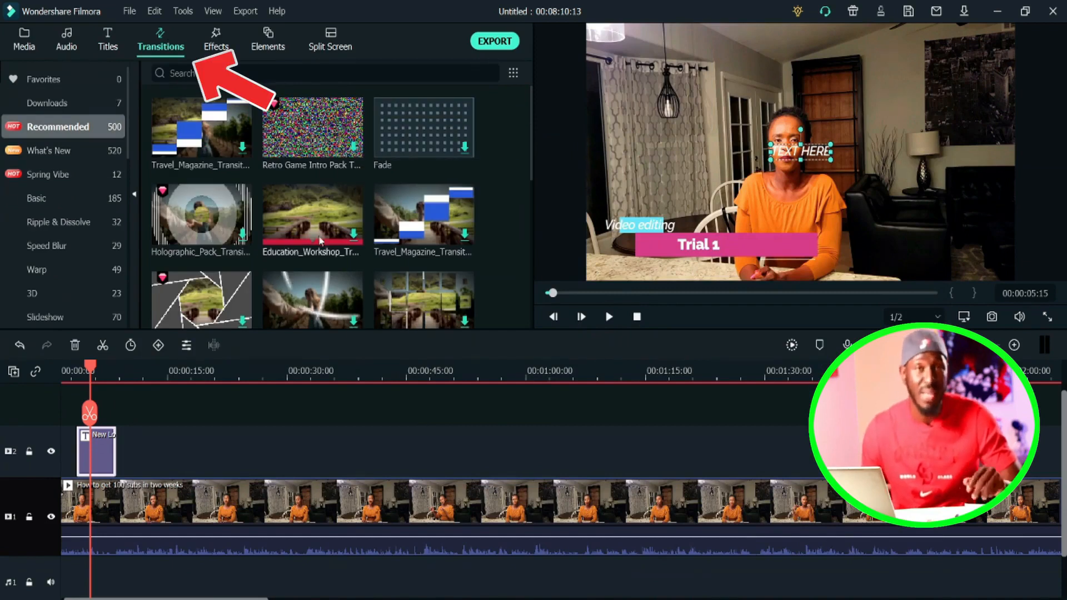
pyautogui.click(50, 103)
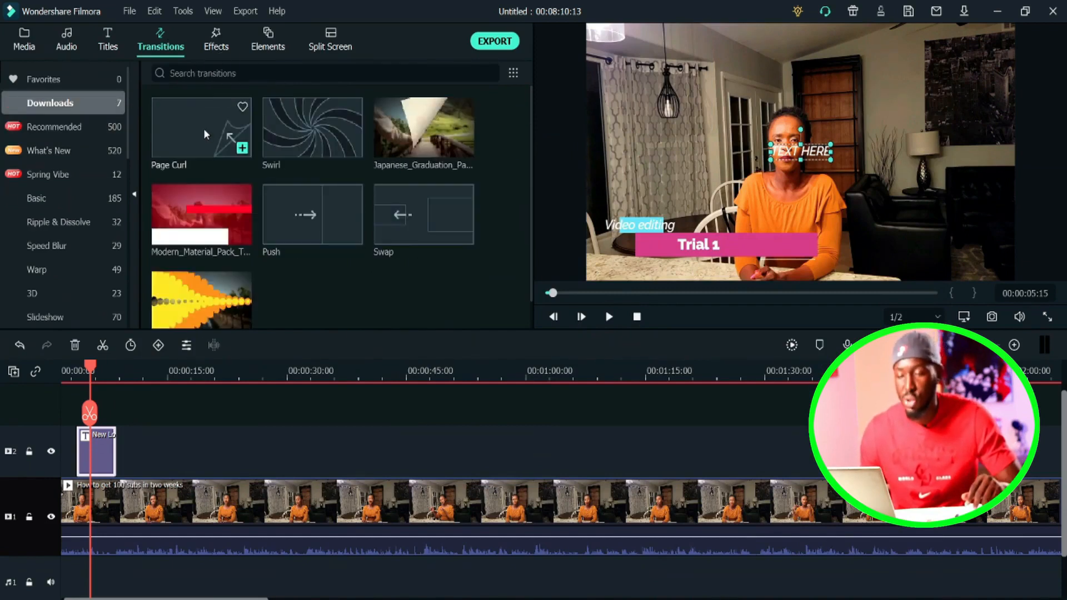
pyautogui.click(205, 128)
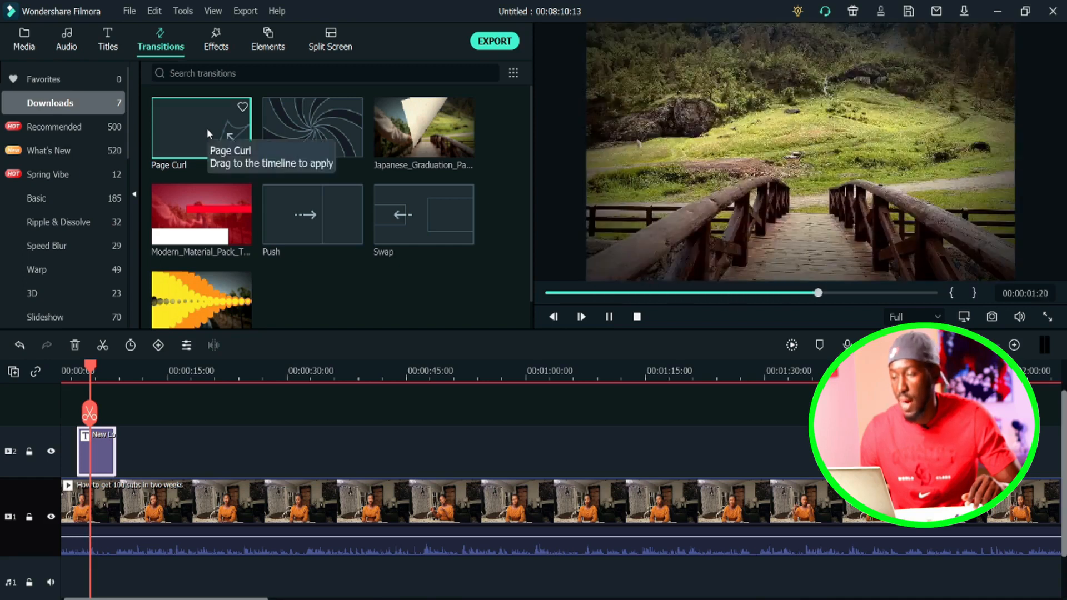
pyautogui.click(322, 132)
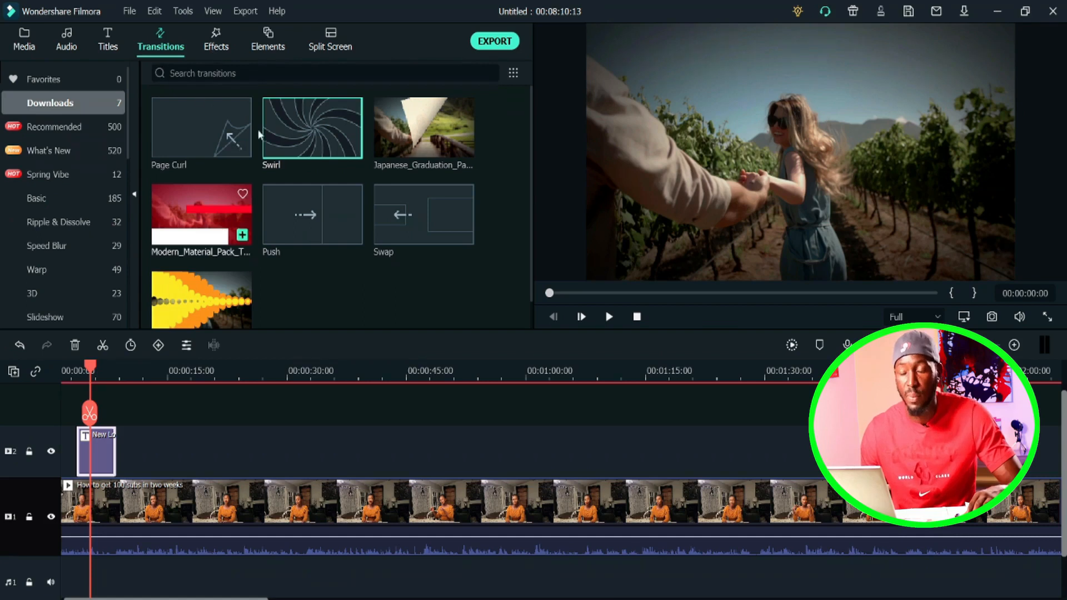
pyautogui.moveTo(314, 134); pyautogui.dragTo(283, 490)
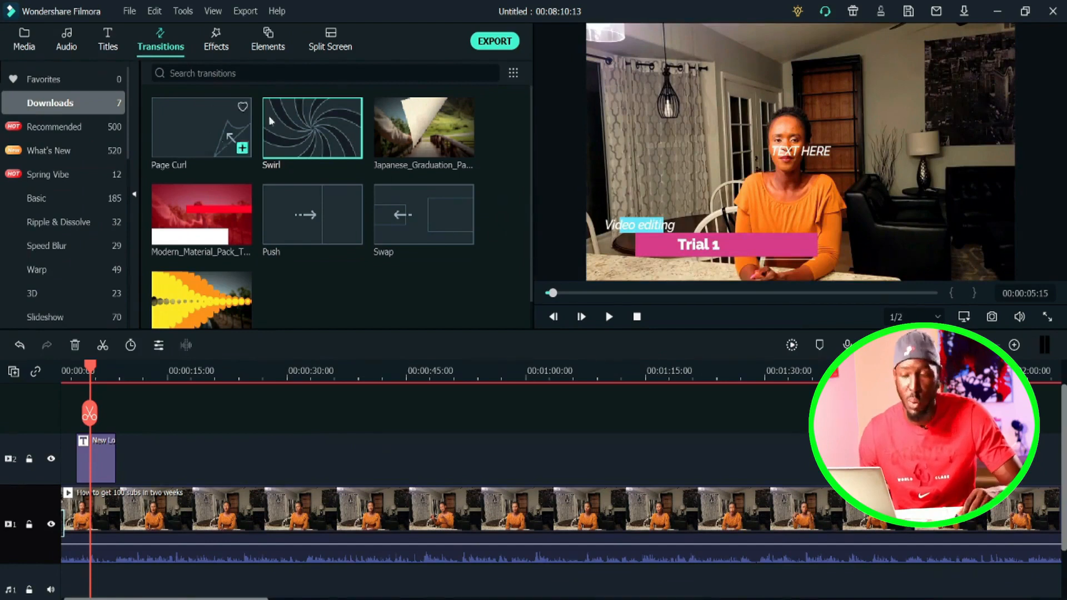
# - Browse the downloaded and basic effects and preview the Border effect
pyautogui.click(221, 44)
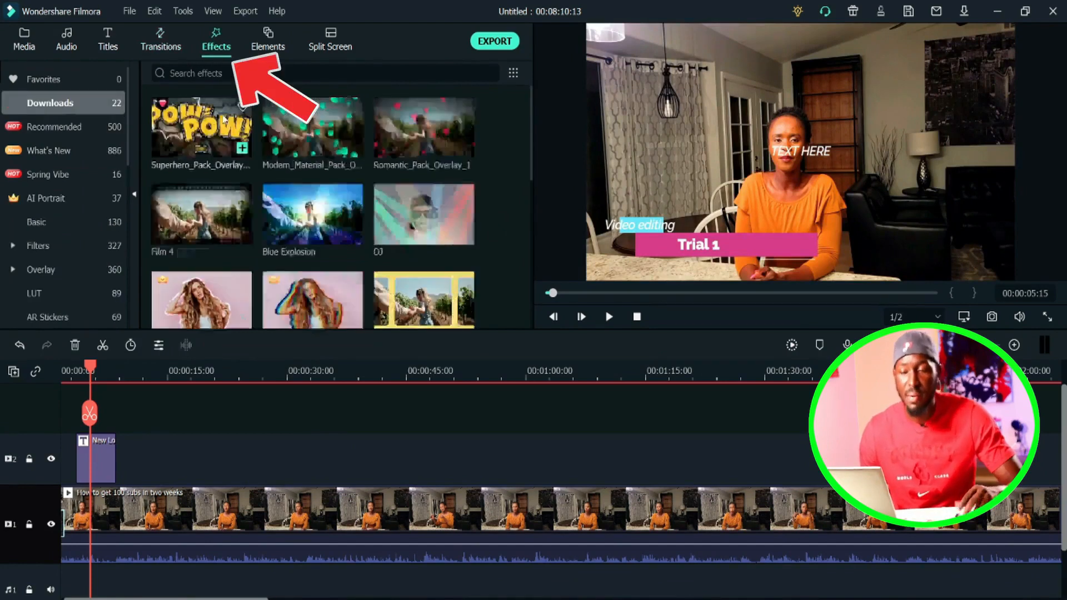
pyautogui.scroll(-6, 342, 161)
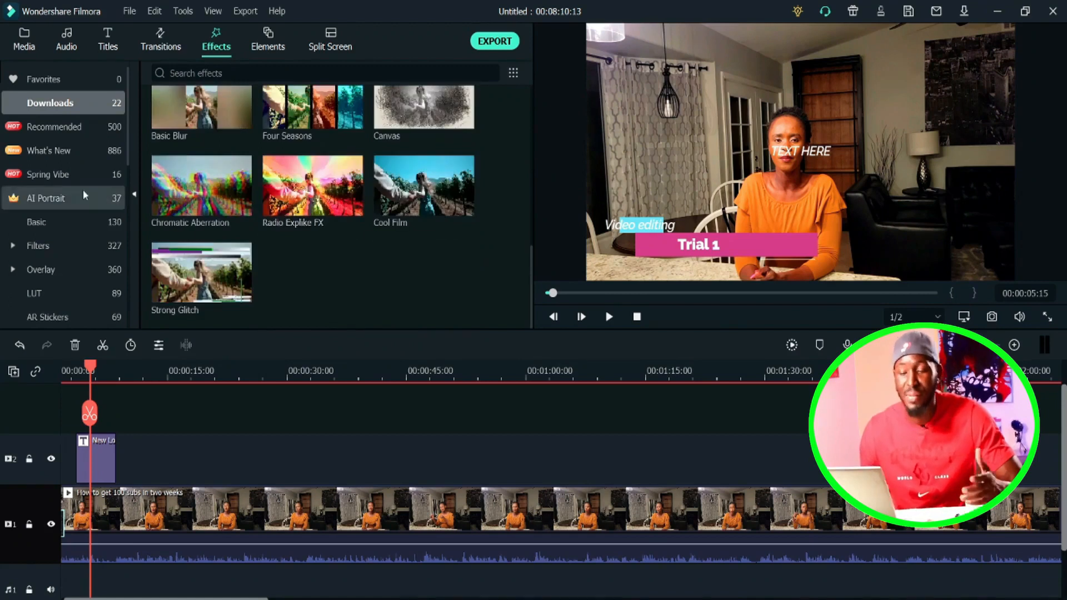
pyautogui.click(64, 222)
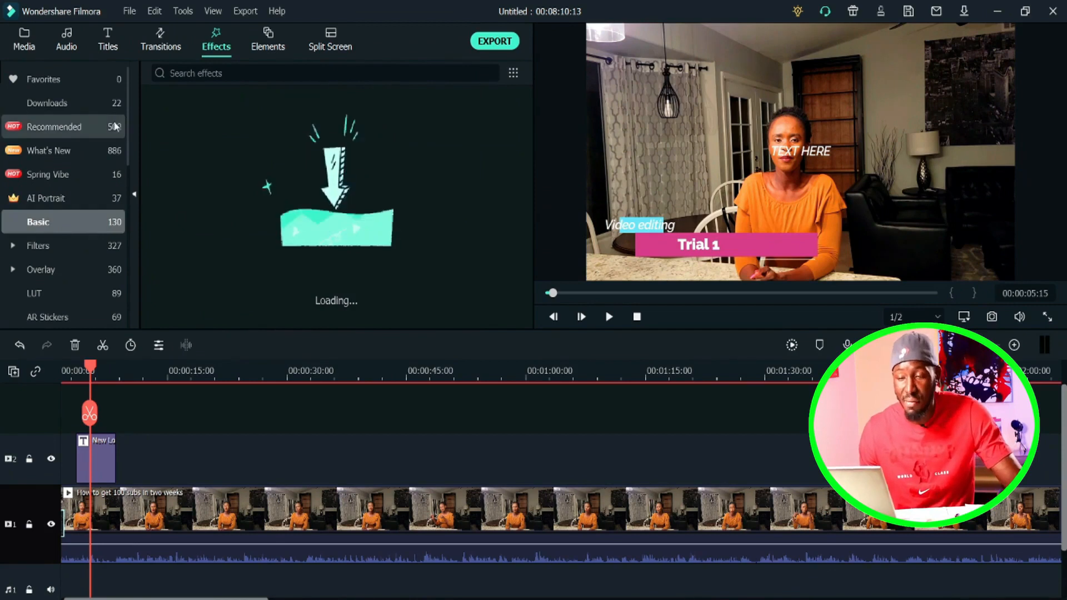
pyautogui.click(50, 103)
pyautogui.scroll(-4, 389, 219)
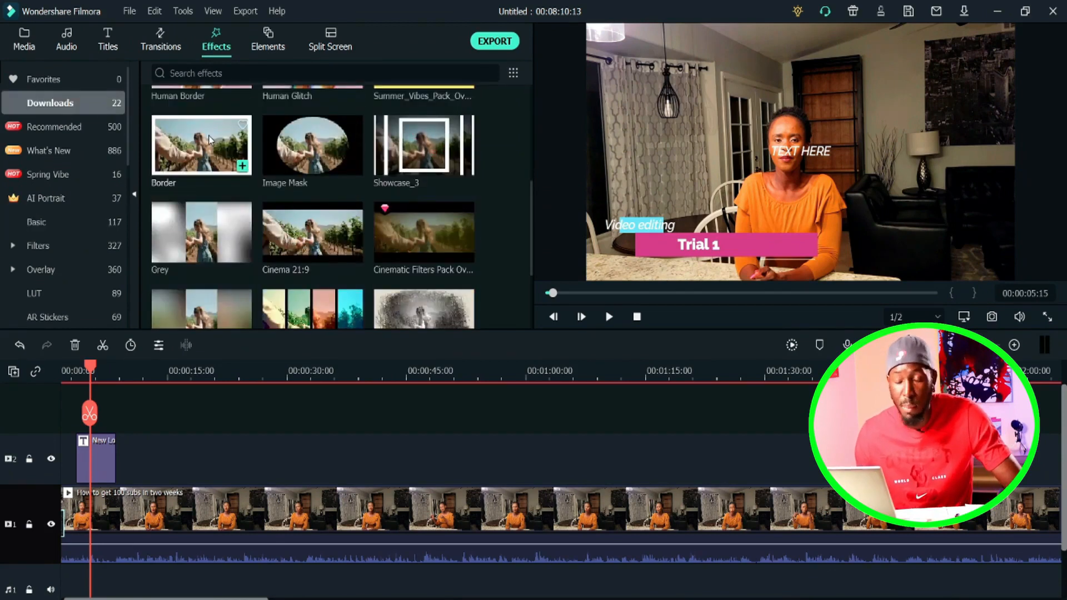
pyautogui.click(210, 139)
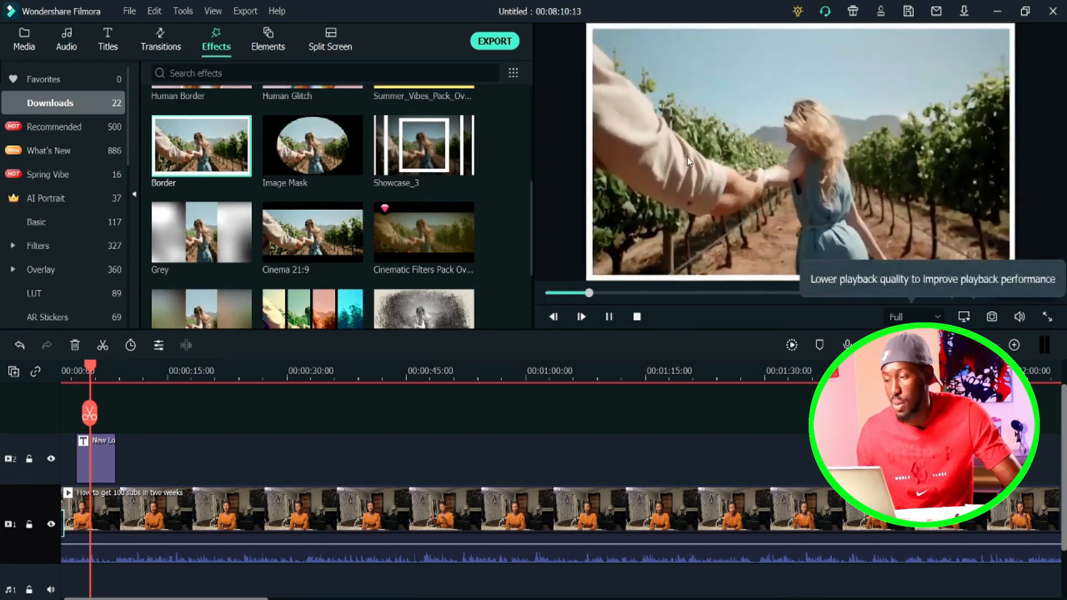
# - Preview the Showcase_3 effect and look through the remaining downloaded effects
pyautogui.click(423, 146)
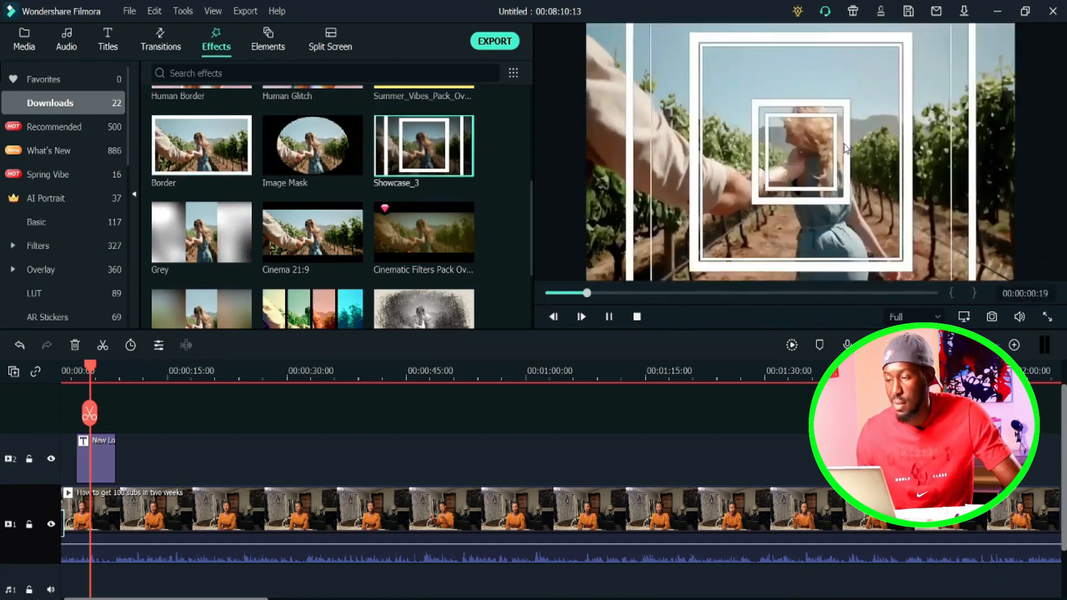
pyautogui.scroll(3, 379, 205)
pyautogui.scroll(-5, 379, 205)
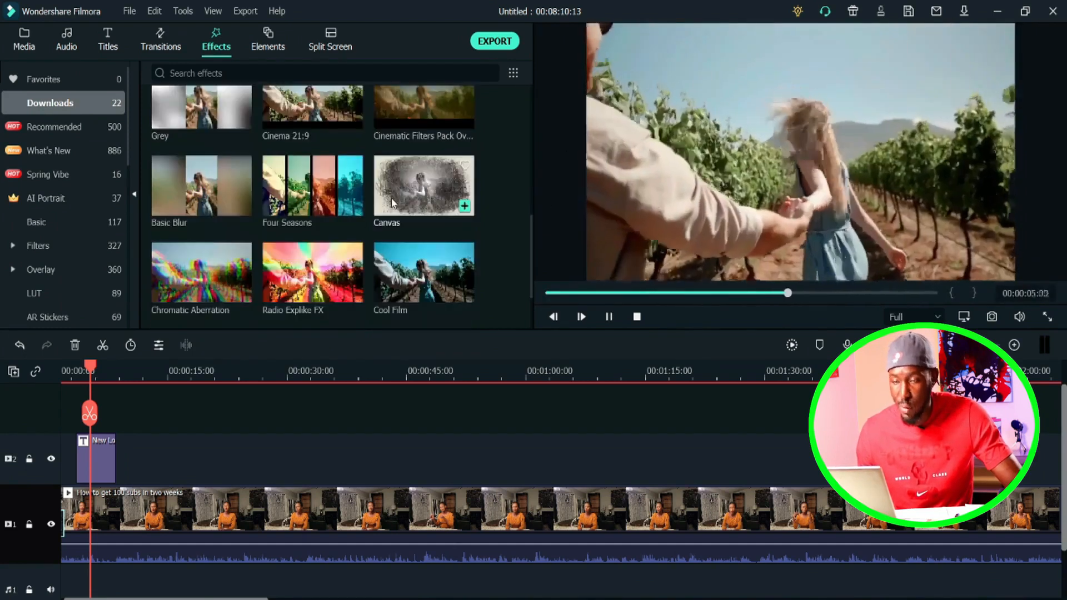
pyautogui.scroll(-2, 392, 199)
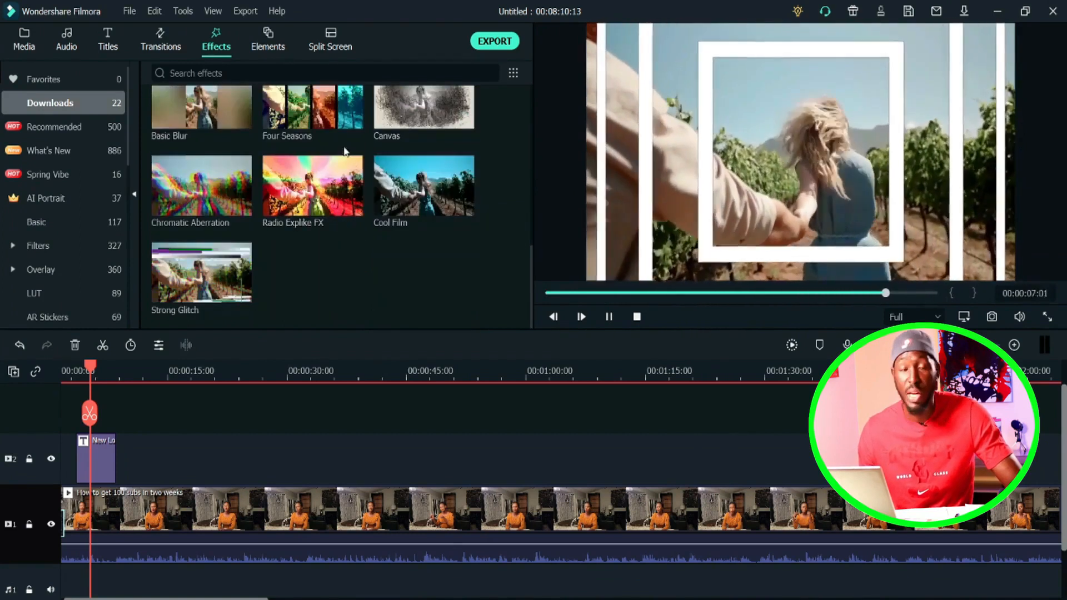
# - Preview the downloaded Oops!, Poo and coffin-shaped Day of the Dead elements, and look through the remaining downloaded and basic elements
pyautogui.click(268, 42)
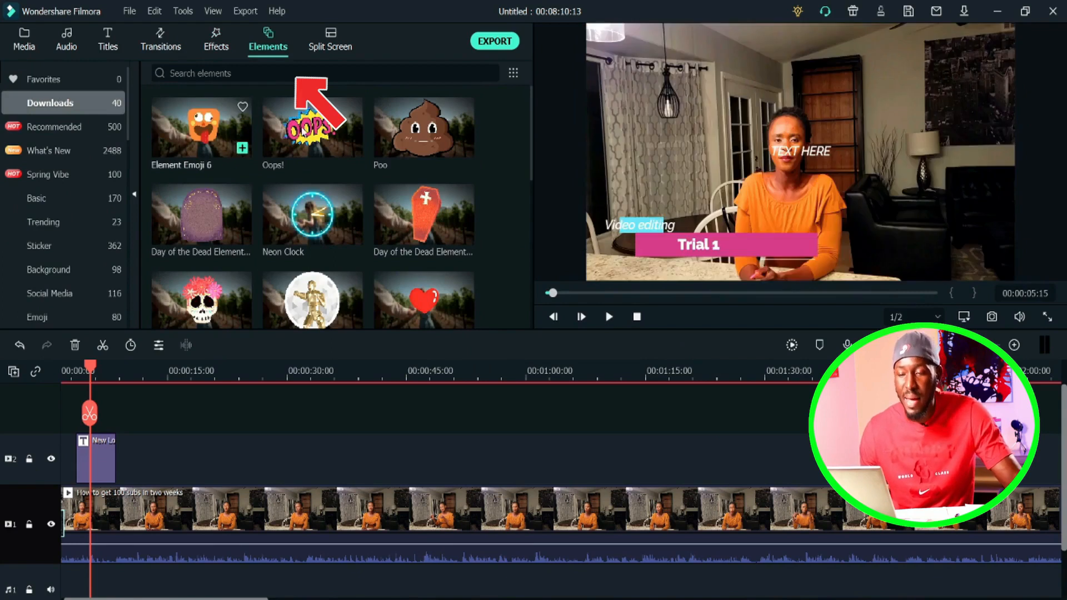
pyautogui.click(291, 131)
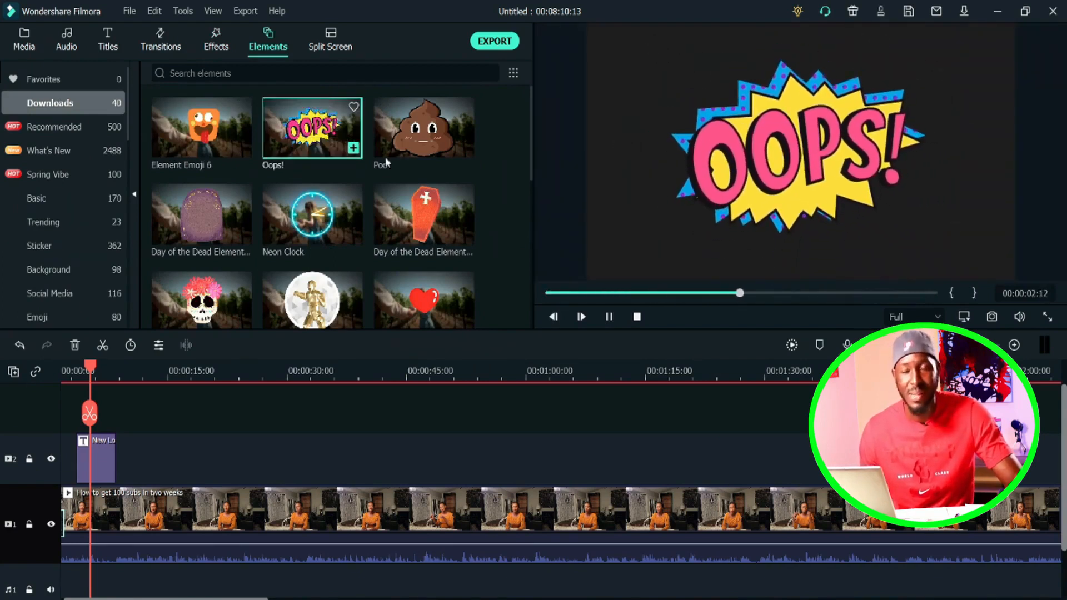
pyautogui.click(422, 136)
pyautogui.click(426, 207)
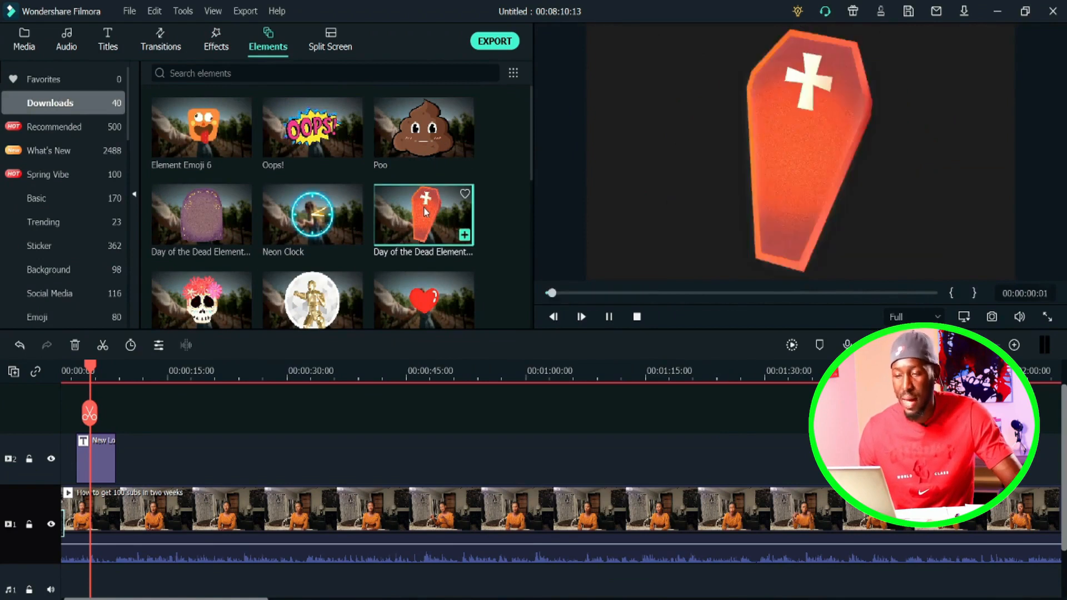
pyautogui.scroll(-4, 281, 224)
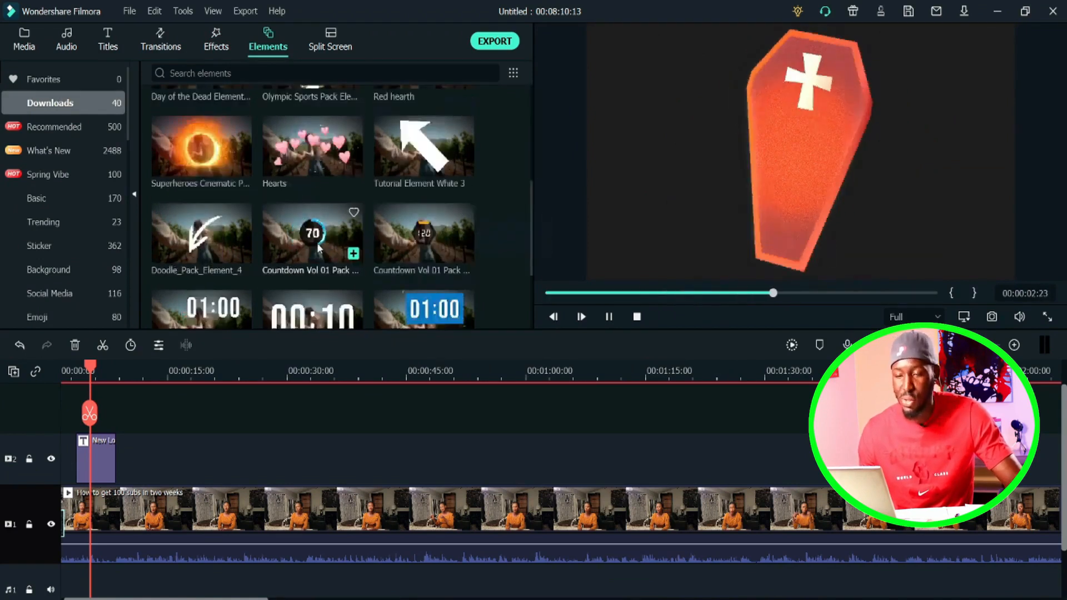
pyautogui.scroll(-5, 295, 240)
pyautogui.scroll(-5, 296, 240)
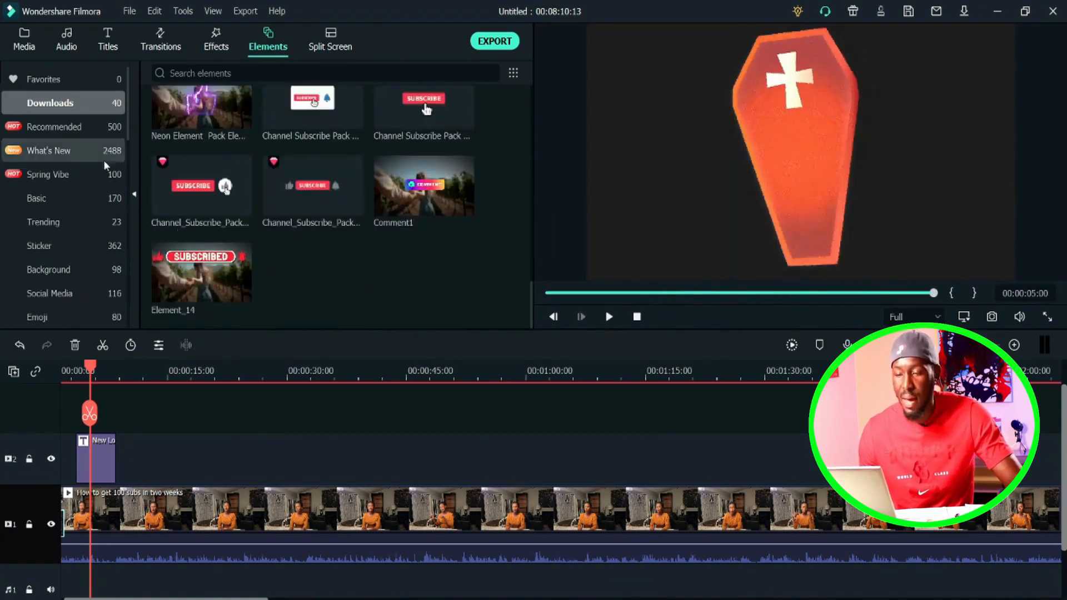
pyautogui.click(64, 198)
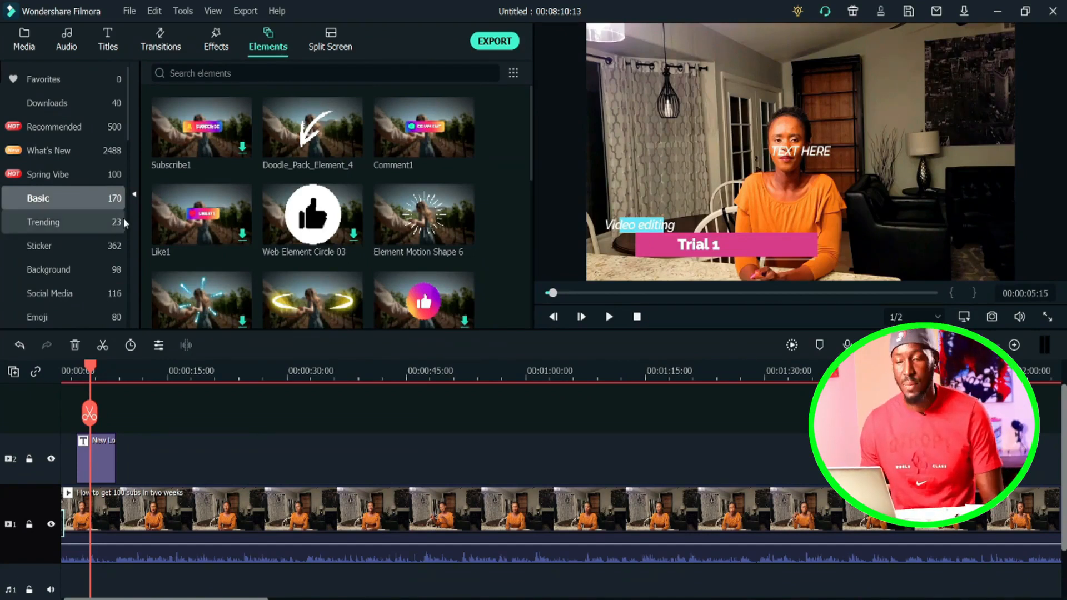
# - Look through the basic split screen layouts
pyautogui.click(331, 40)
pyautogui.scroll(-2, 377, 191)
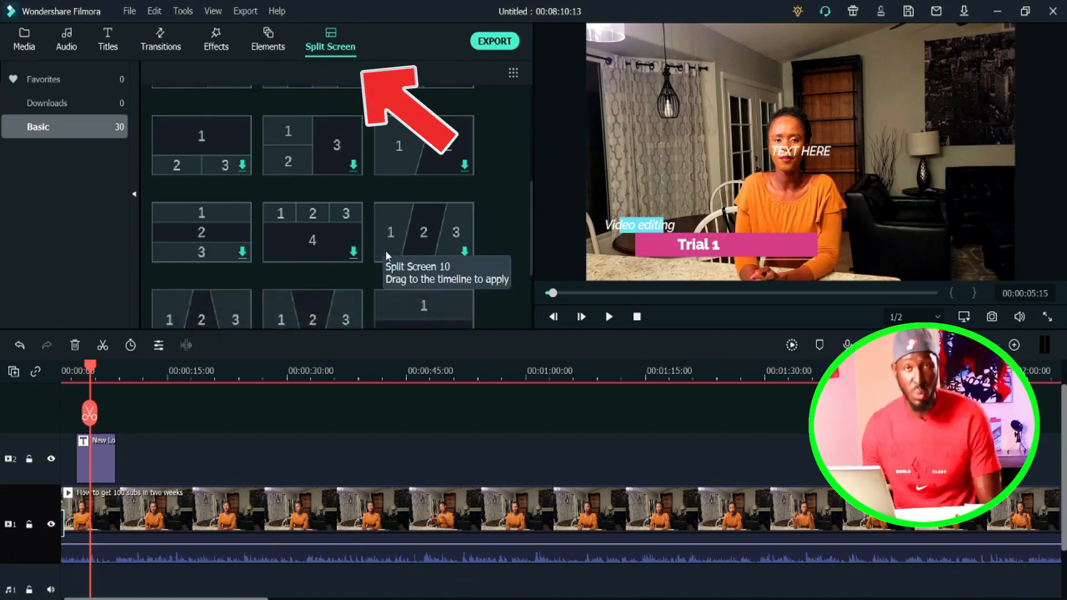
pyautogui.scroll(-2, 386, 253)
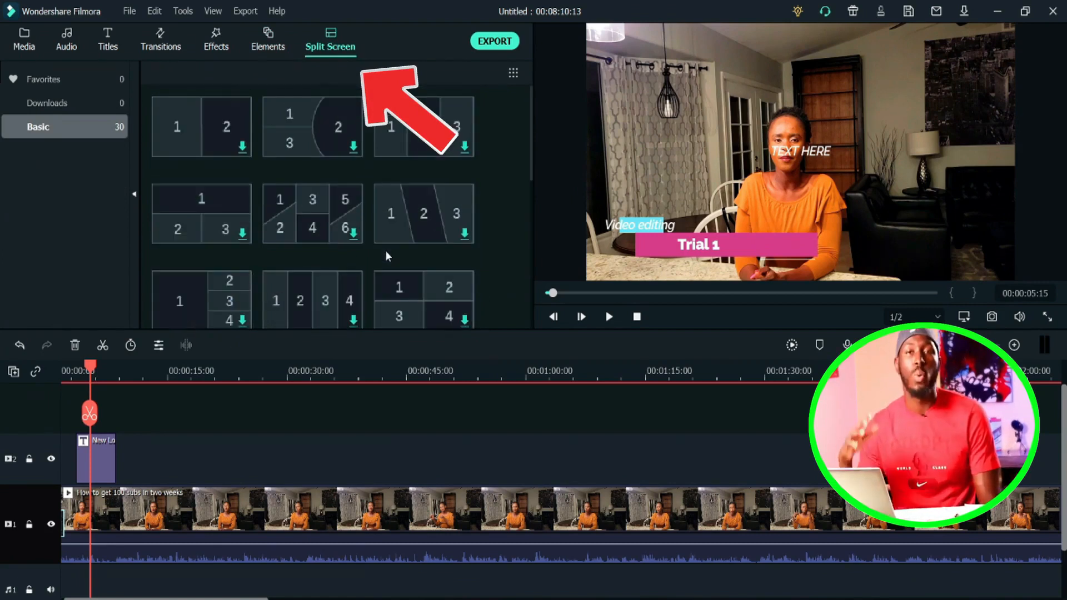